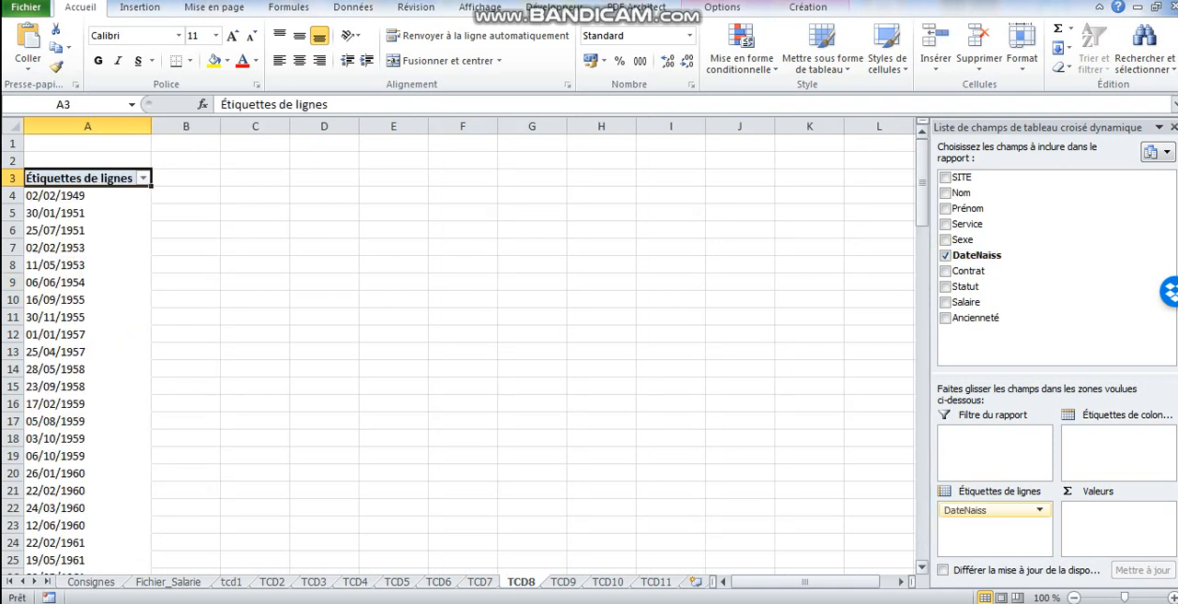
- Group the DateNaiss row labels by Années only, and add Nom as the counted value of the pivot table
{"action": "left_click", "coordinate": [57, 230]}
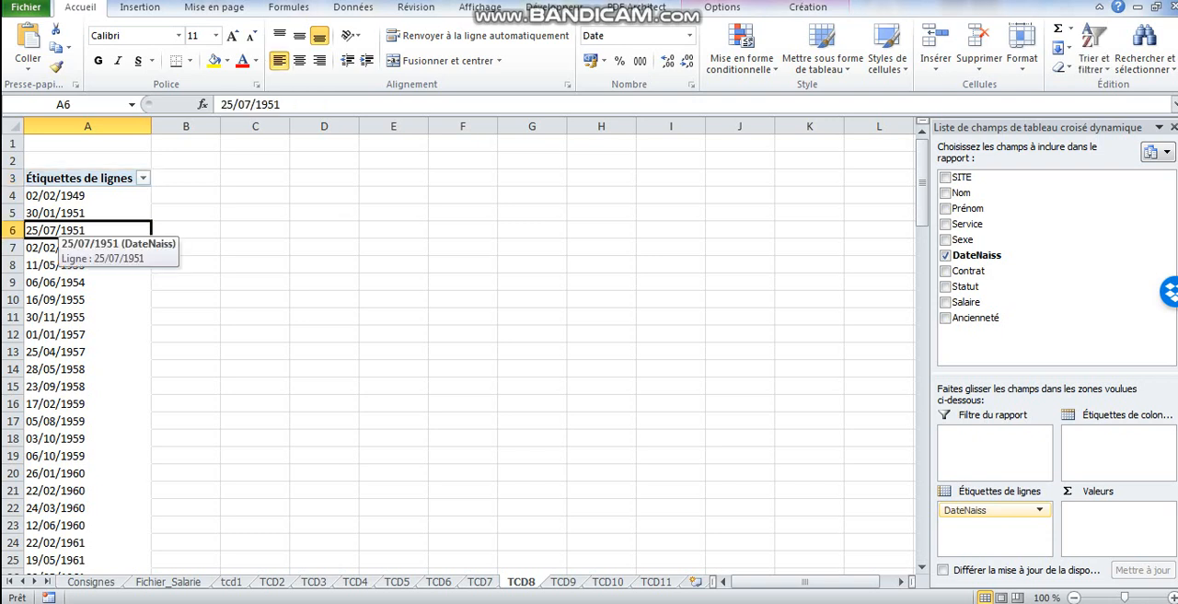
{"action": "right_click", "coordinate": [69, 232]}
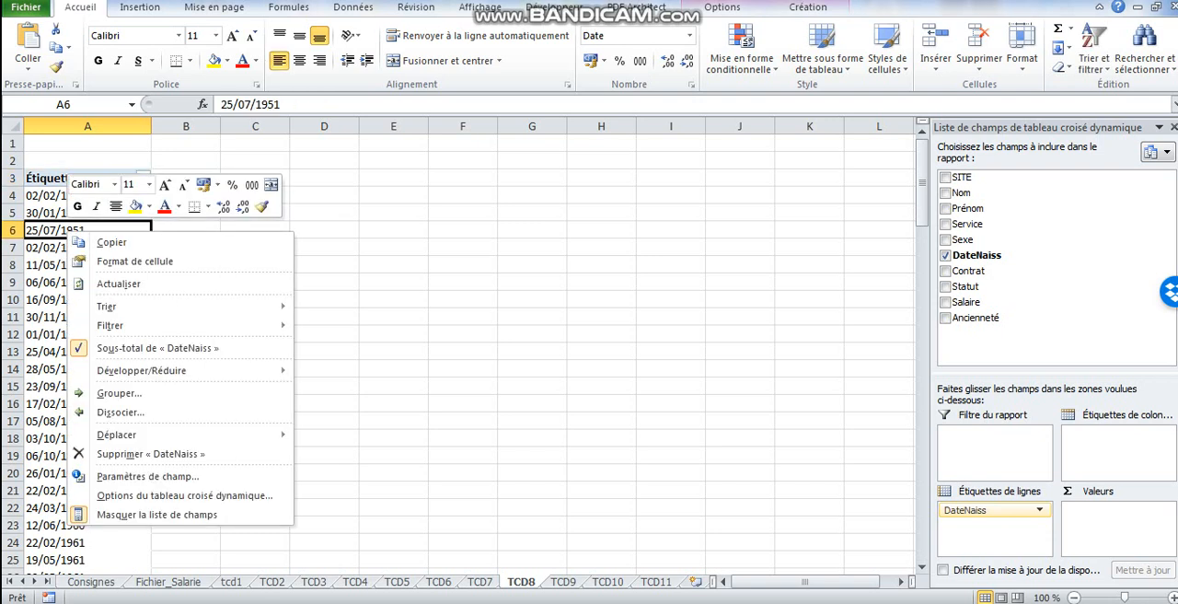
{"action": "left_click", "coordinate": [119, 393]}
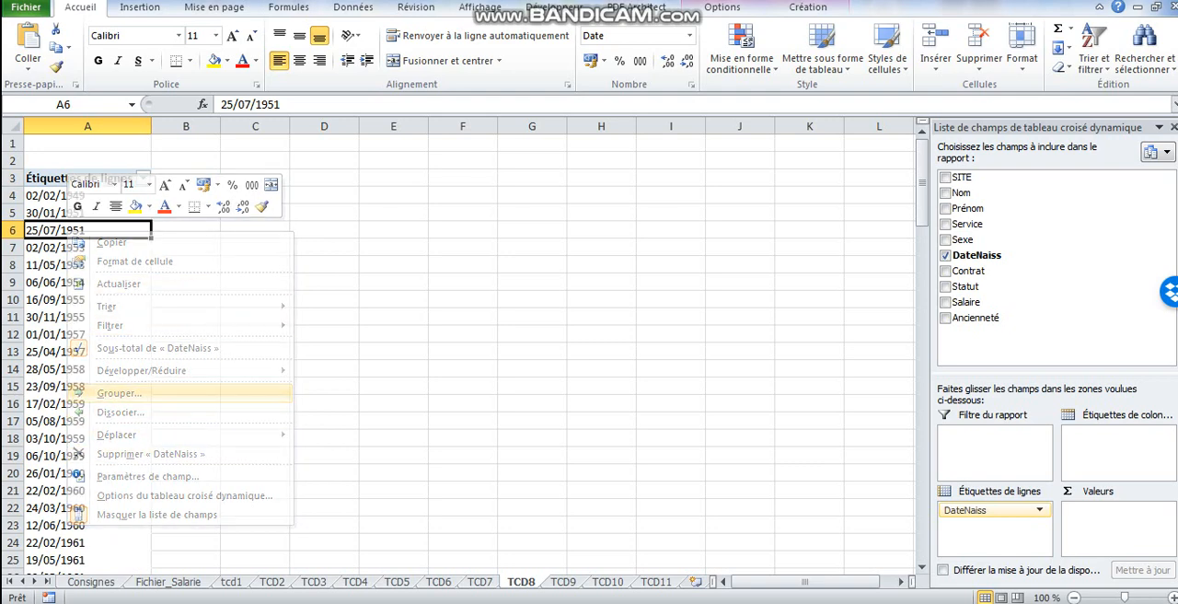
{"action": "left_click", "coordinate": [48, 414]}
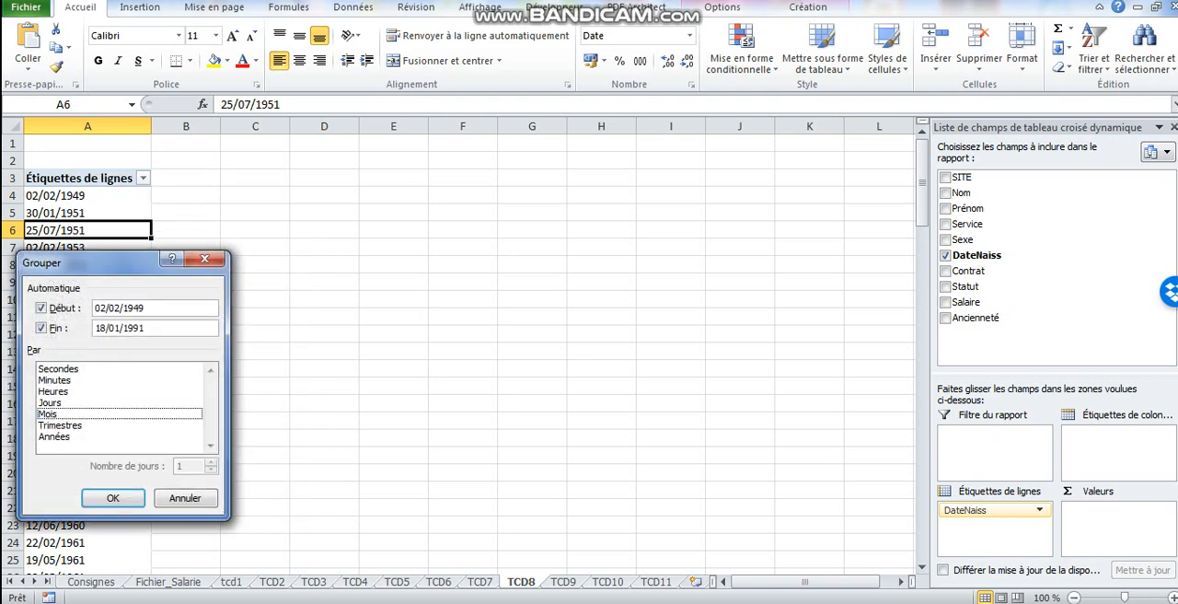
{"action": "left_click", "coordinate": [55, 436]}
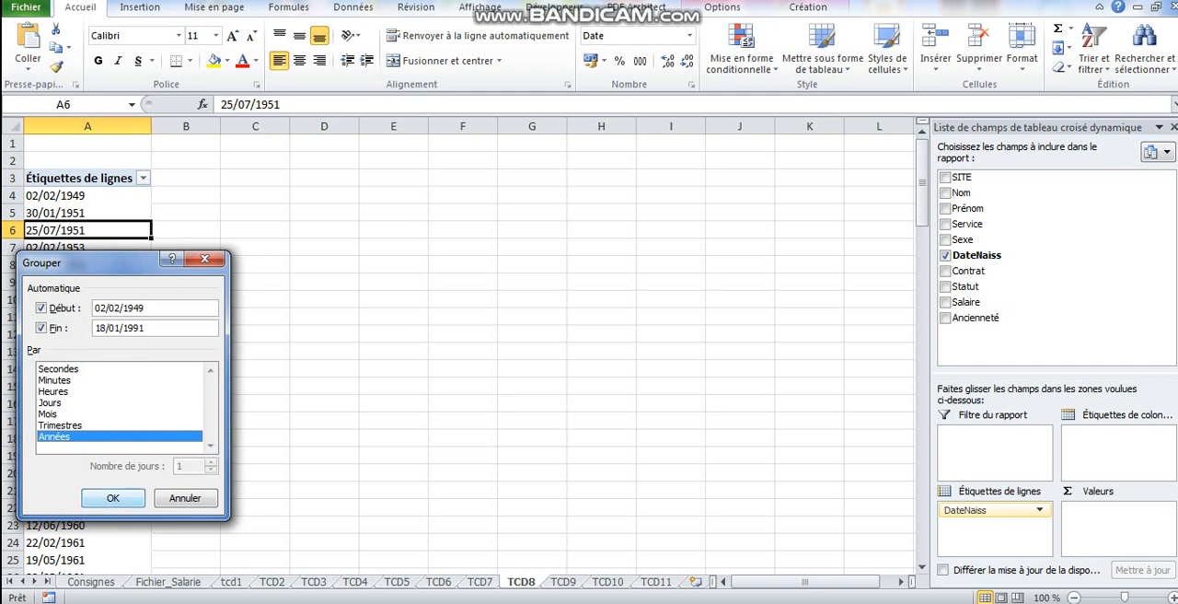
{"action": "left_click", "coordinate": [113, 497]}
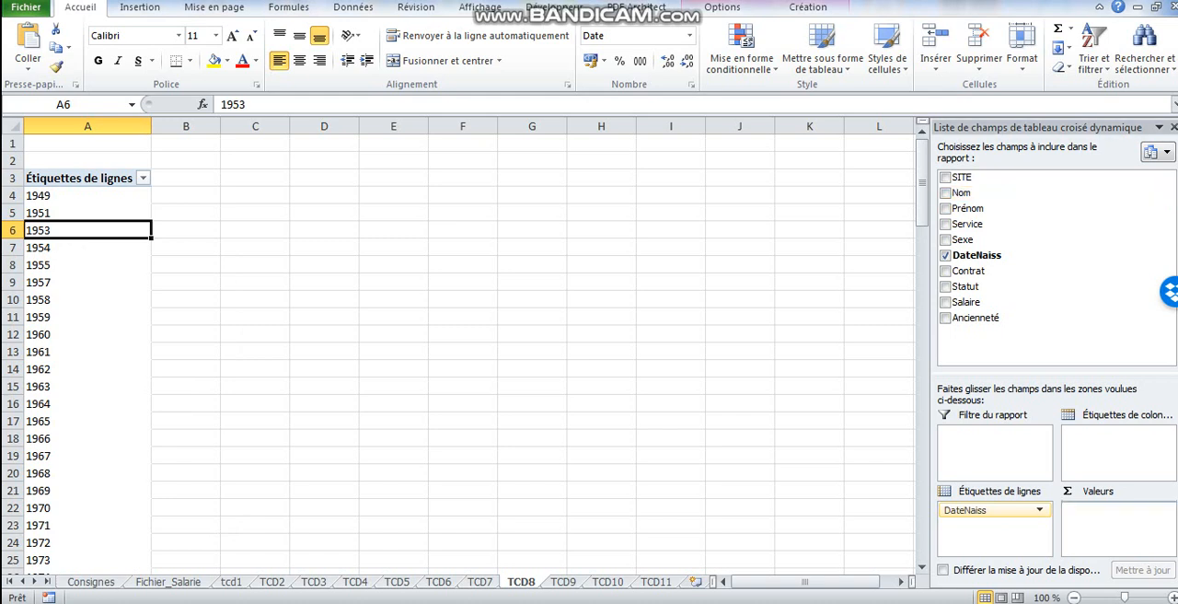
{"action": "left_click_drag", "start_coordinate": [962, 192], "coordinate": [1117, 527]}
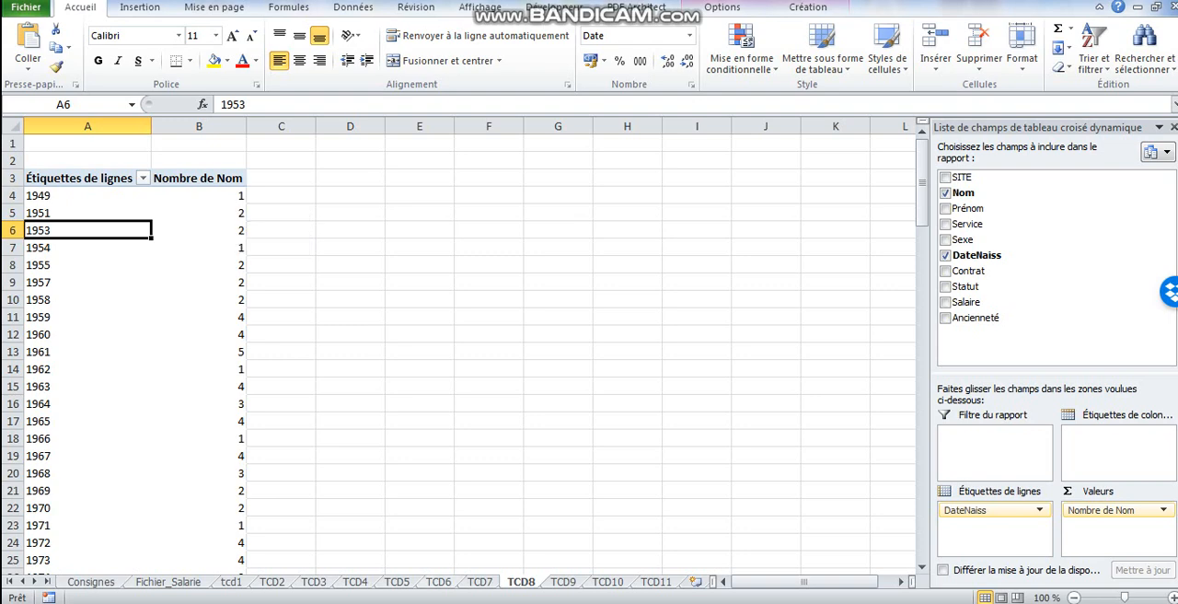
- On sheet TCD9, add the Ancienneté field to the empty pivot table as row labels instead of values
{"action": "left_click", "coordinate": [563, 582]}
{"action": "left_click", "coordinate": [128, 265]}
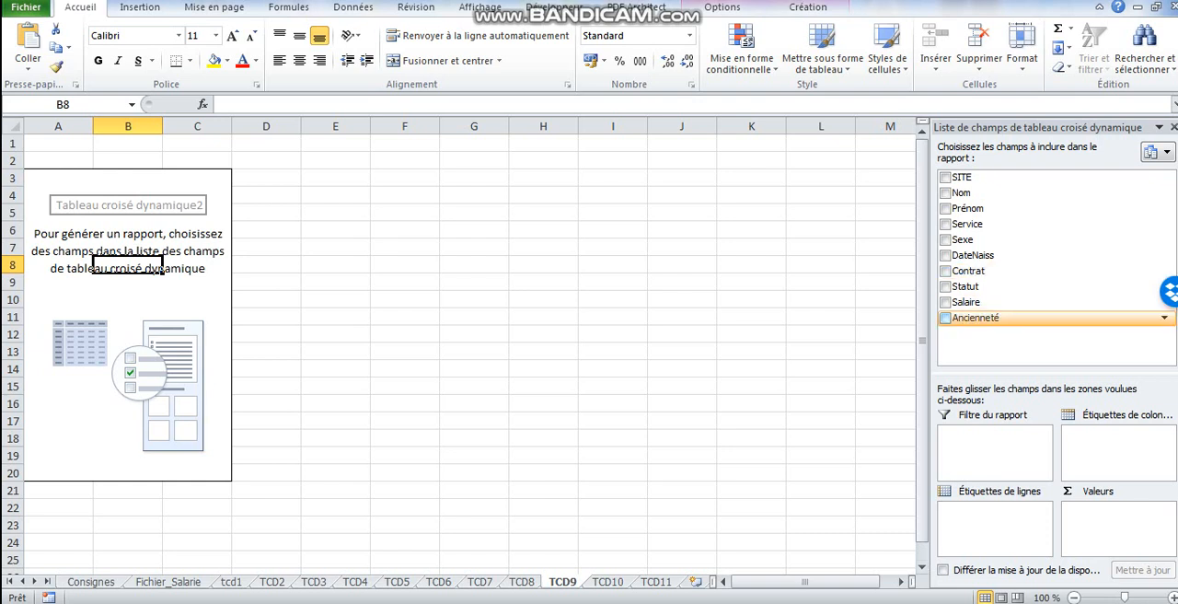
{"action": "left_click", "coordinate": [946, 318]}
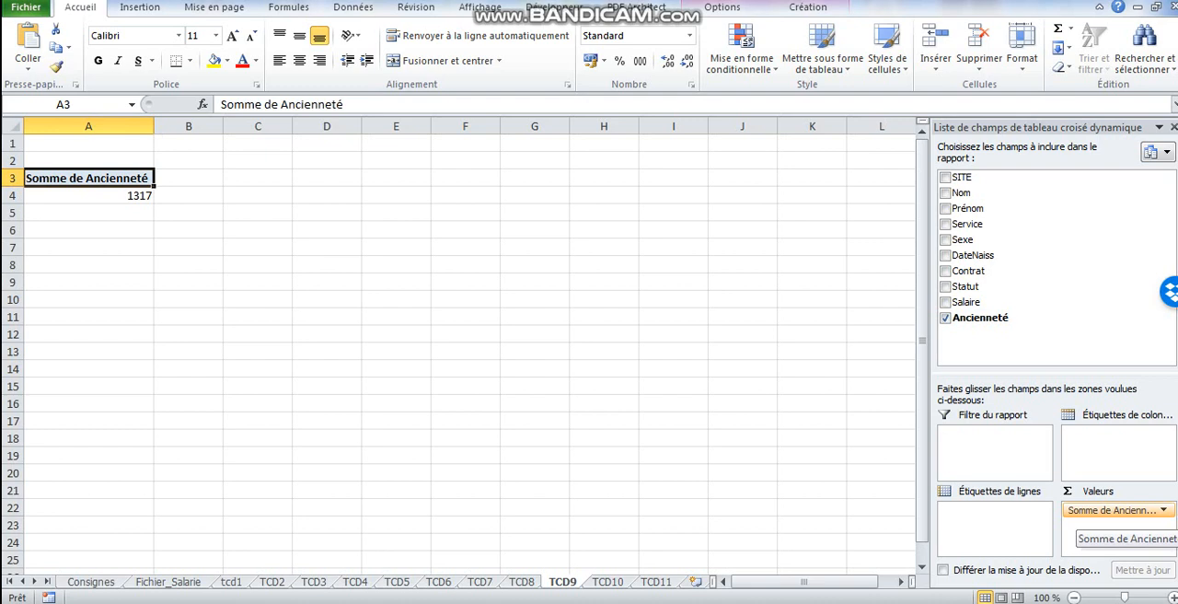
{"action": "left_click_drag", "start_coordinate": [1109, 510], "coordinate": [994, 517]}
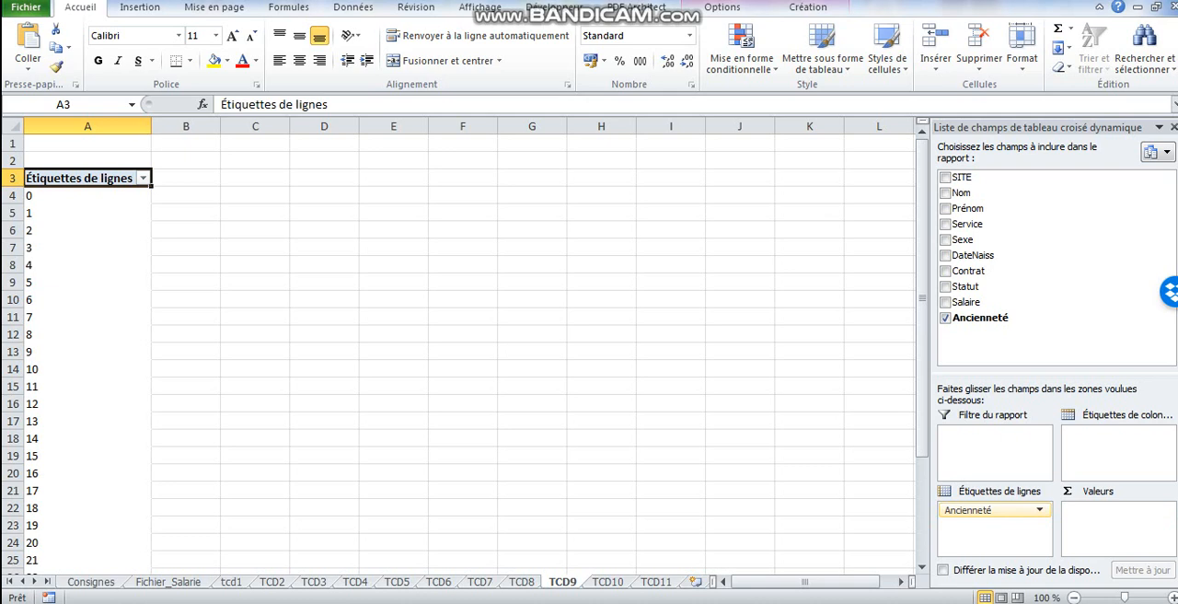
- Group the Ancienneté row labels into intervals of 5, keeping the automatic start and end
{"action": "left_click", "coordinate": [88, 265]}
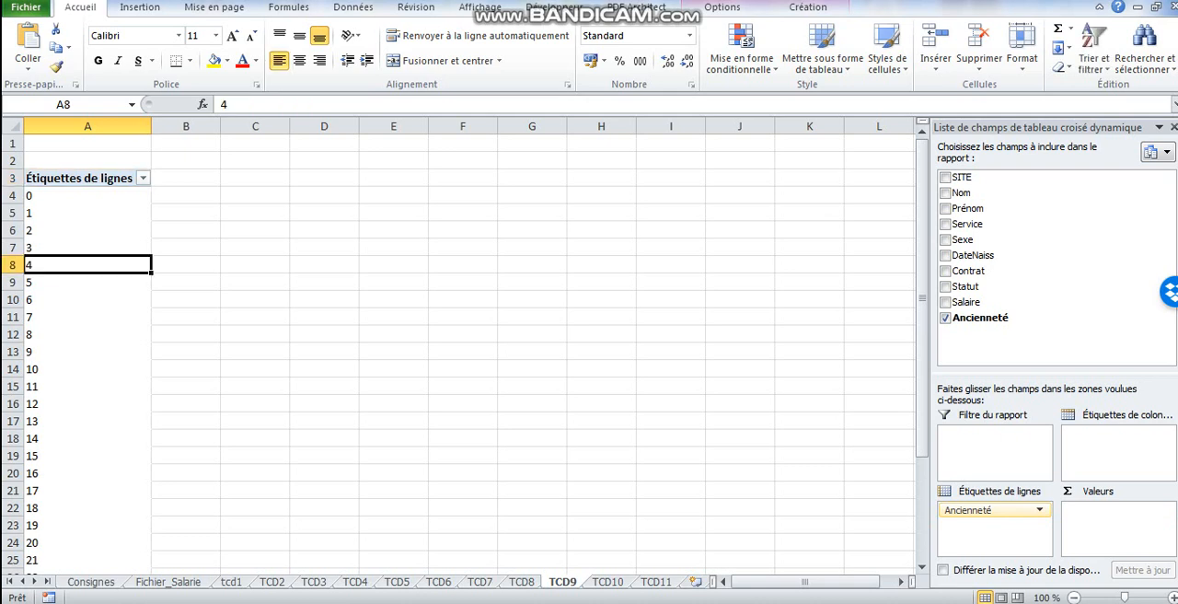
{"action": "right_click", "coordinate": [35, 264]}
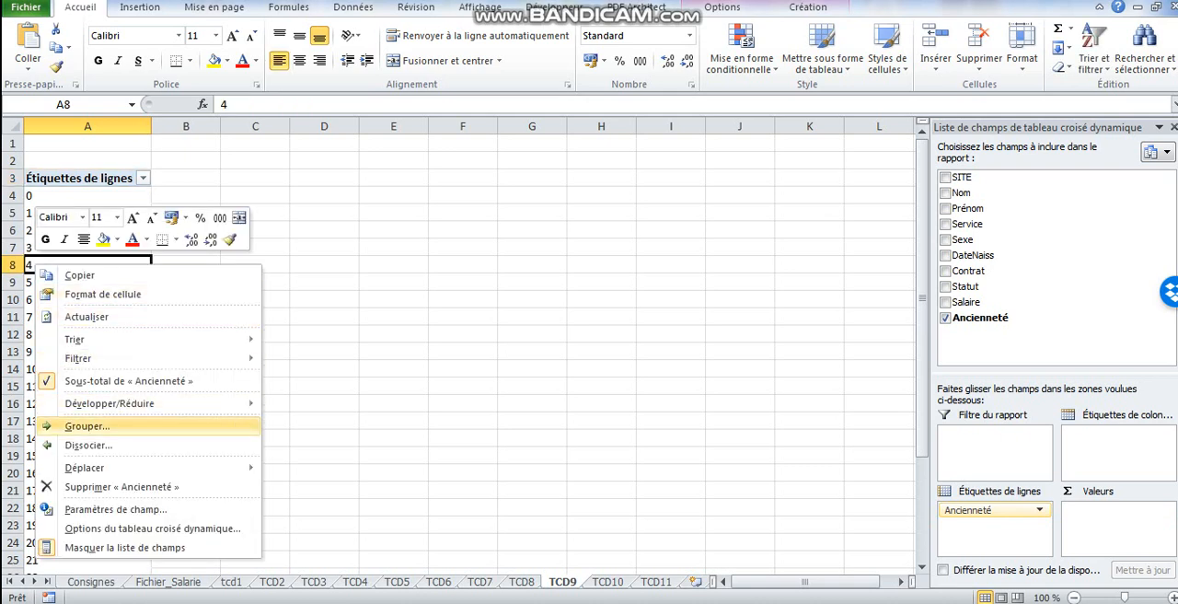
{"action": "left_click", "coordinate": [87, 426]}
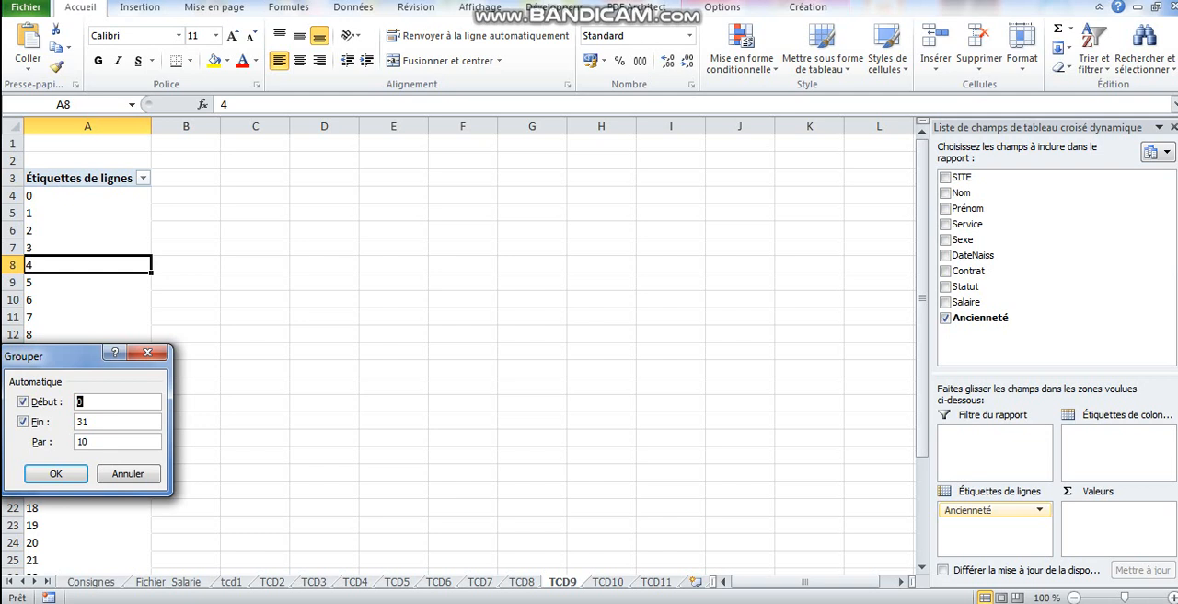
{"action": "key", "text": "Tab"}
{"action": "key", "text": "Tab"}
{"action": "type", "text": "5"}
{"action": "key", "text": "Return"}
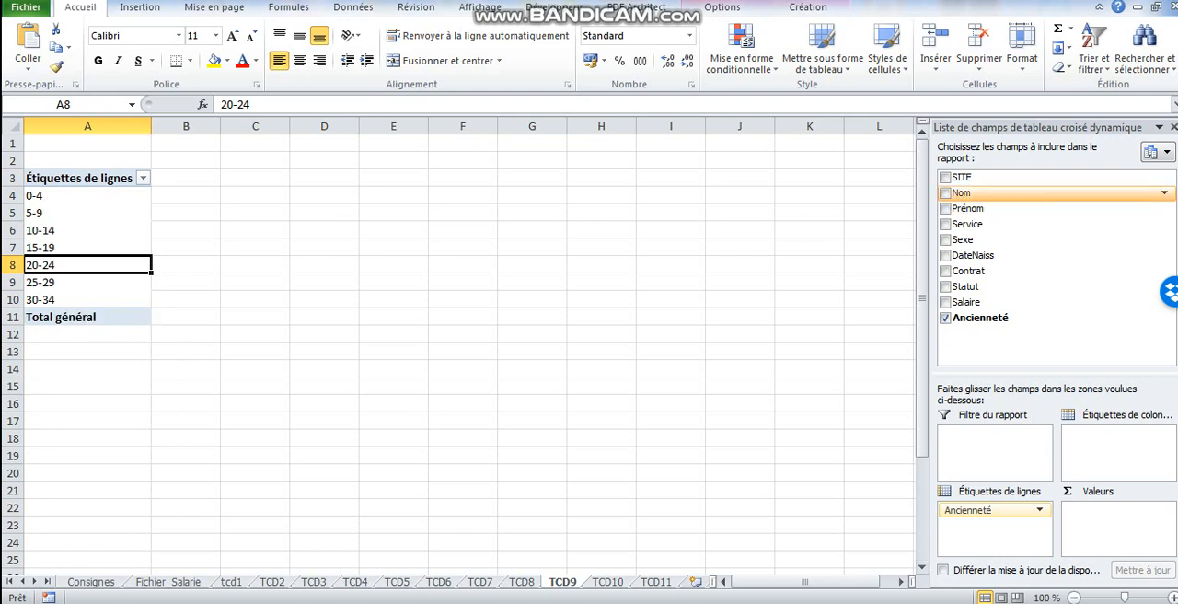
- Add Nom as the counted value and Sexe as a row label below Ancienneté
{"action": "left_click_drag", "start_coordinate": [961, 192], "coordinate": [1114, 525]}
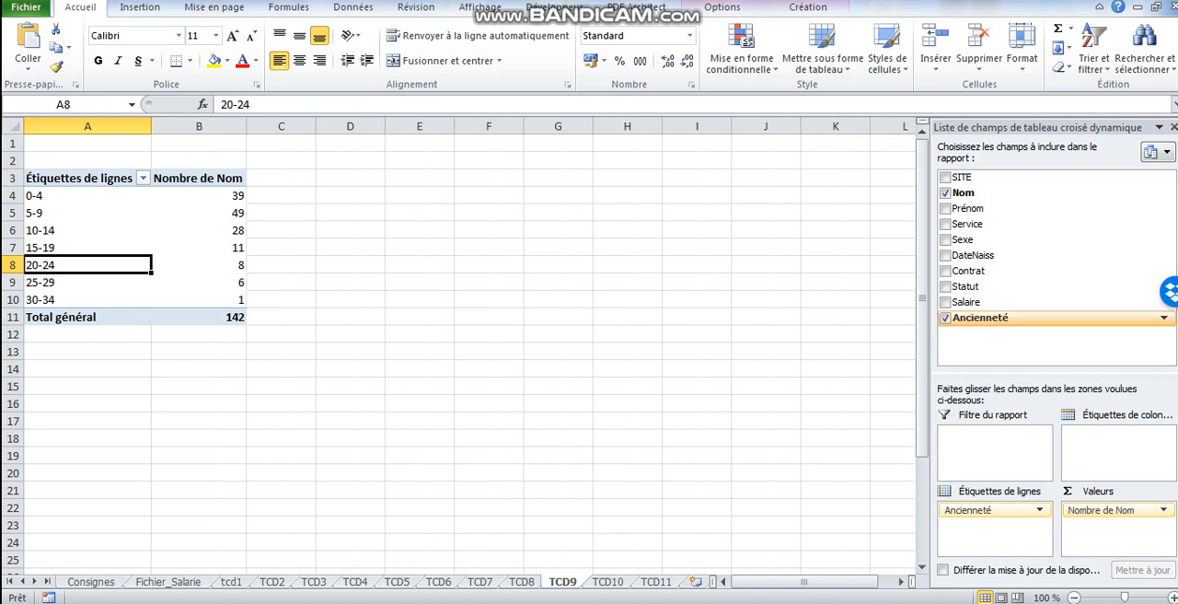
{"action": "left_click_drag", "start_coordinate": [963, 239], "coordinate": [993, 519]}
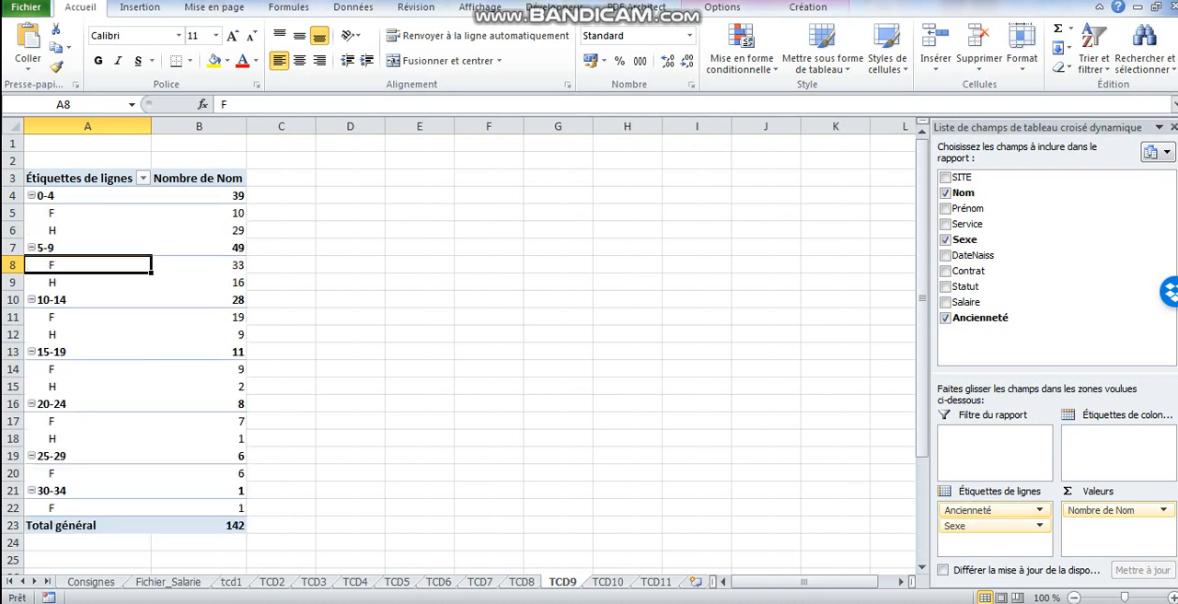
- Insert a 2D clustered column chart (Histogramme groupé) from the TCD9 pivot table and position it, slightly widened, beside the table
{"action": "left_click", "coordinate": [205, 212]}
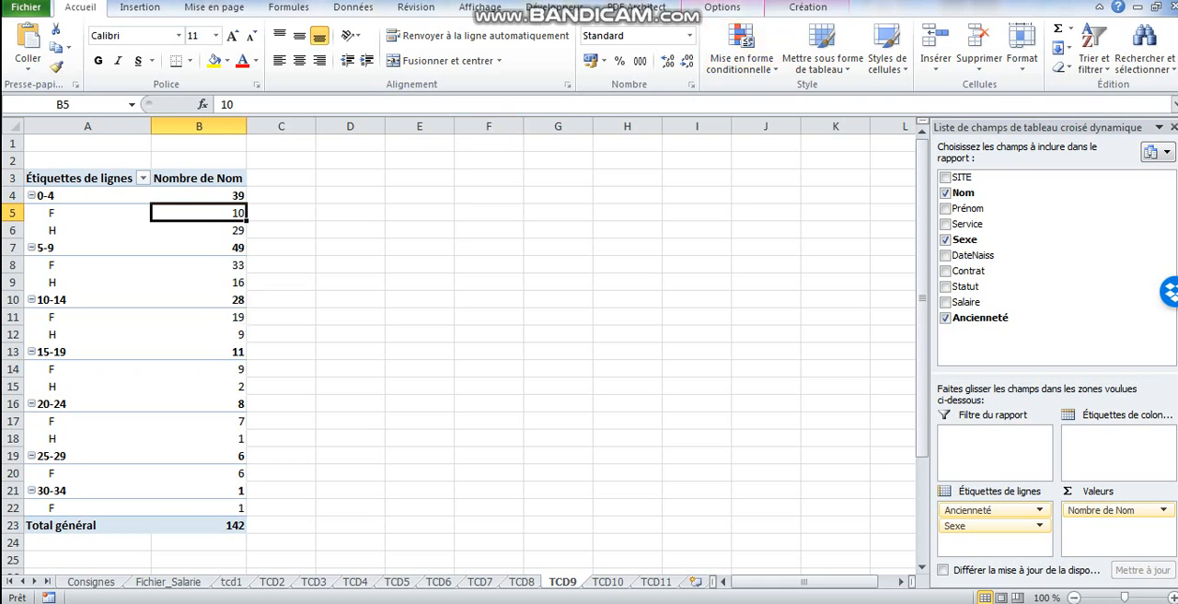
{"action": "left_click", "coordinate": [722, 7]}
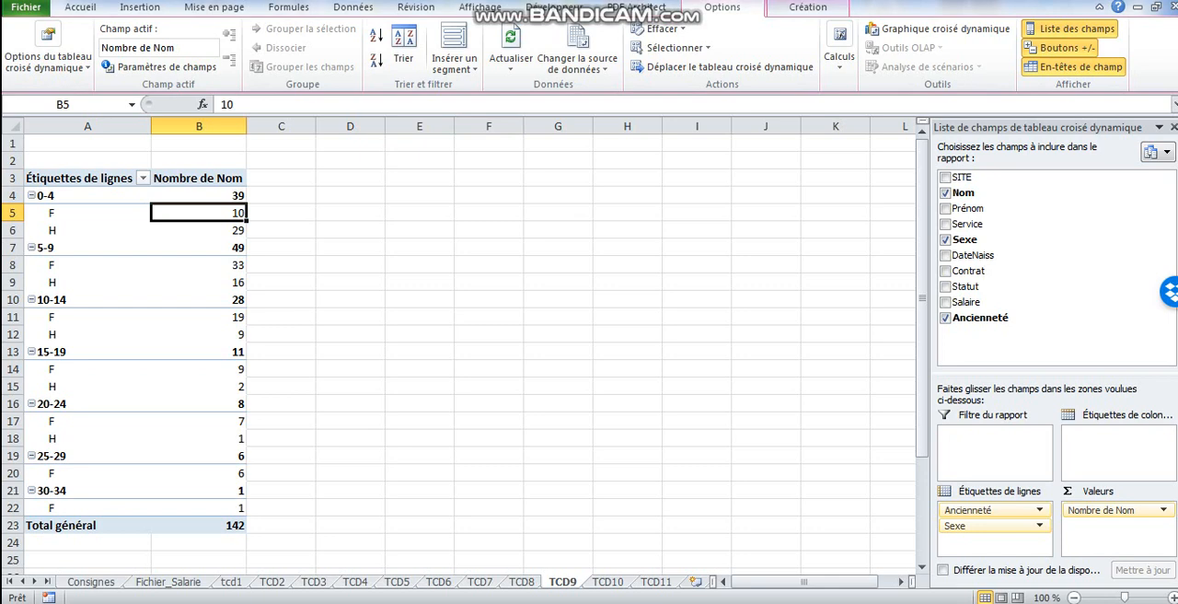
{"action": "left_click", "coordinate": [808, 8]}
{"action": "left_click", "coordinate": [723, 8]}
{"action": "left_click", "coordinate": [140, 7]}
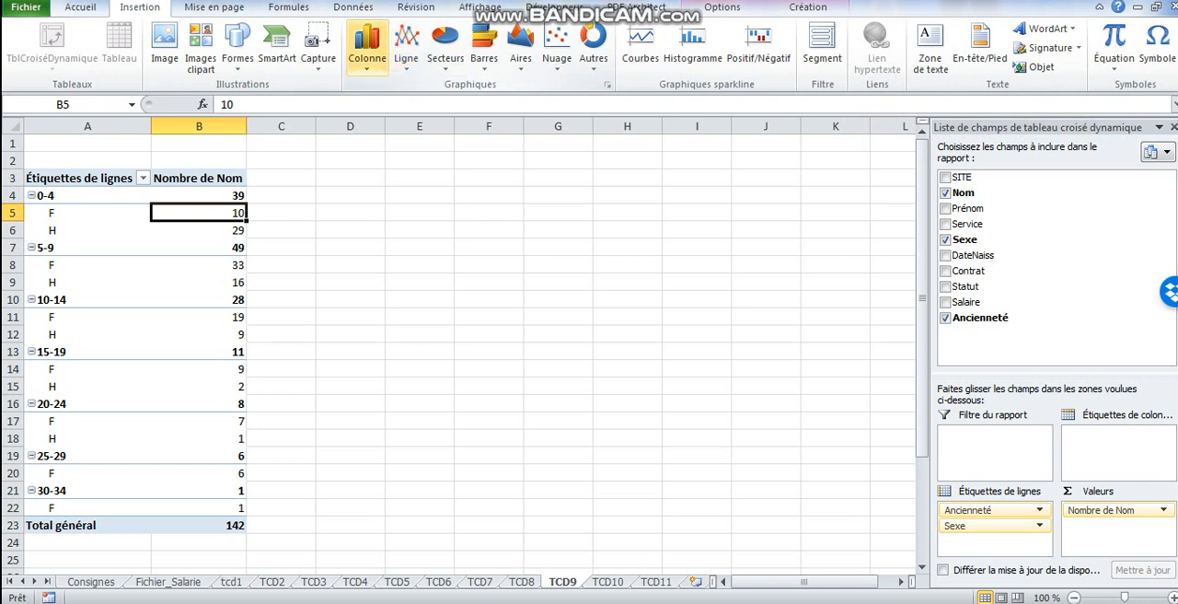
{"action": "left_click", "coordinate": [366, 51]}
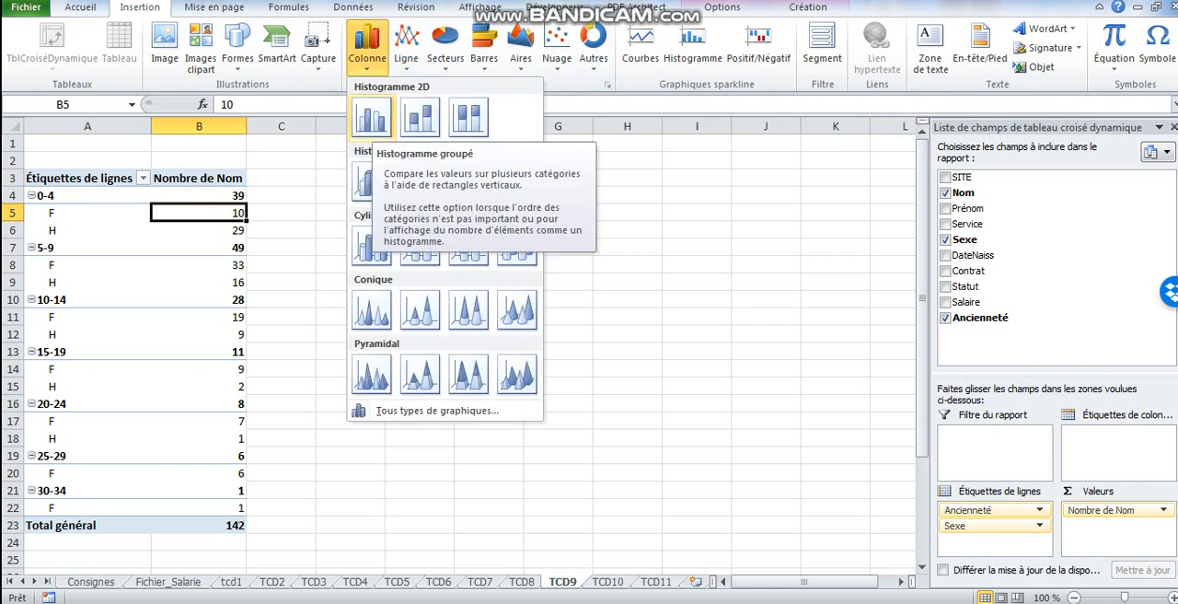
{"action": "left_click", "coordinate": [371, 117]}
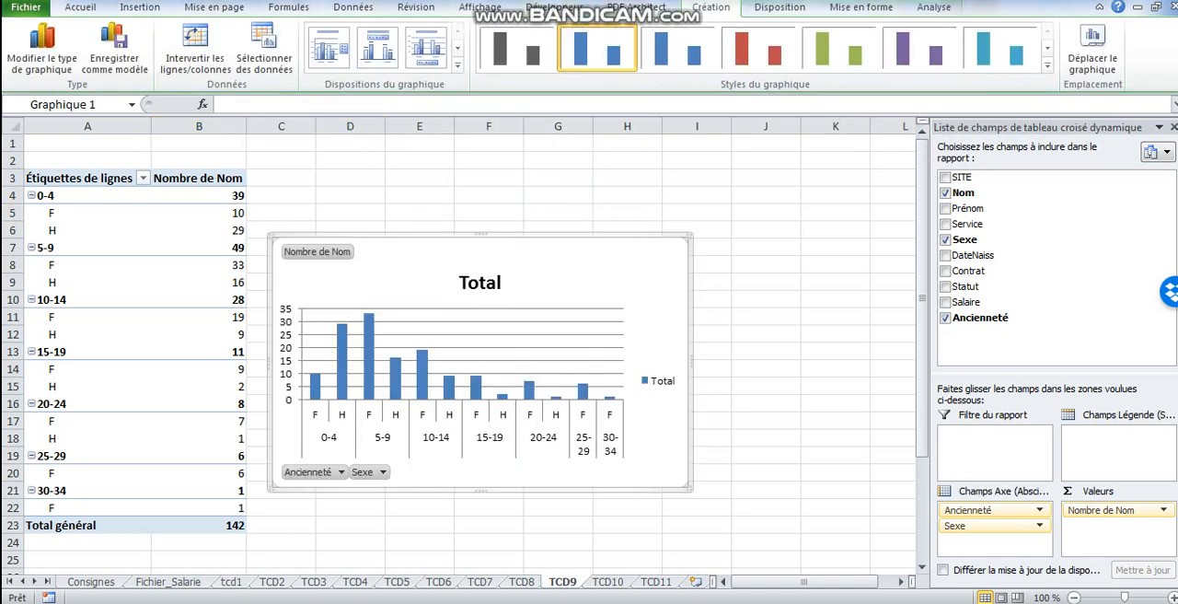
{"action": "left_click_drag", "start_coordinate": [589, 257], "coordinate": [643, 233]}
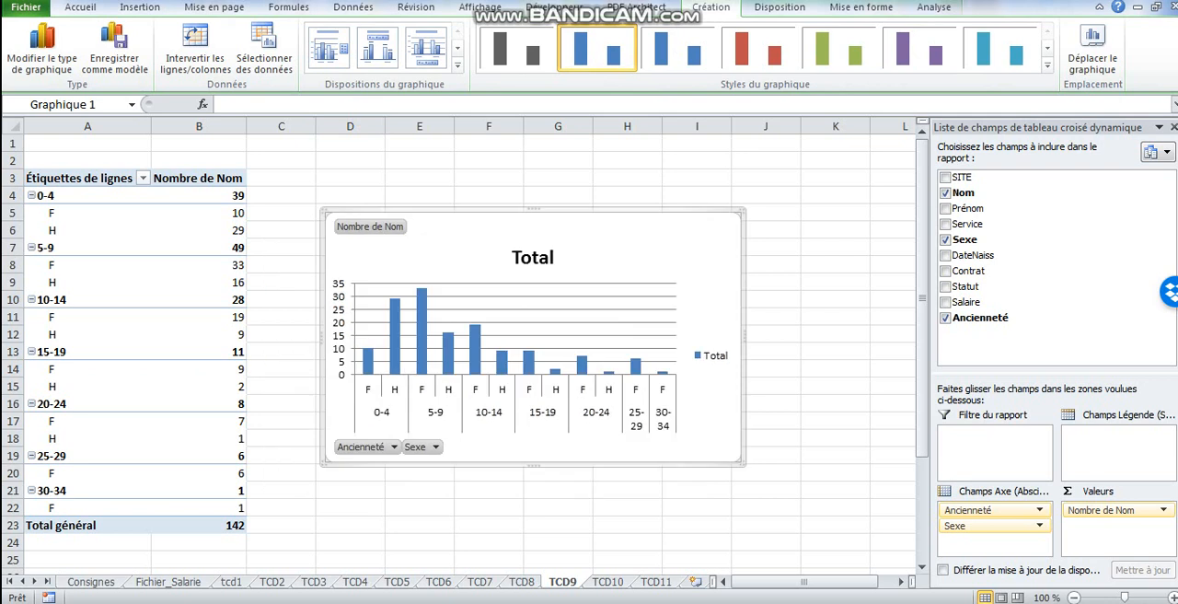
{"action": "left_click_drag", "start_coordinate": [744, 337], "coordinate": [772, 337]}
- Replace the chart's title with "Pyramide des anciennetés"
{"action": "left_click", "coordinate": [547, 258]}
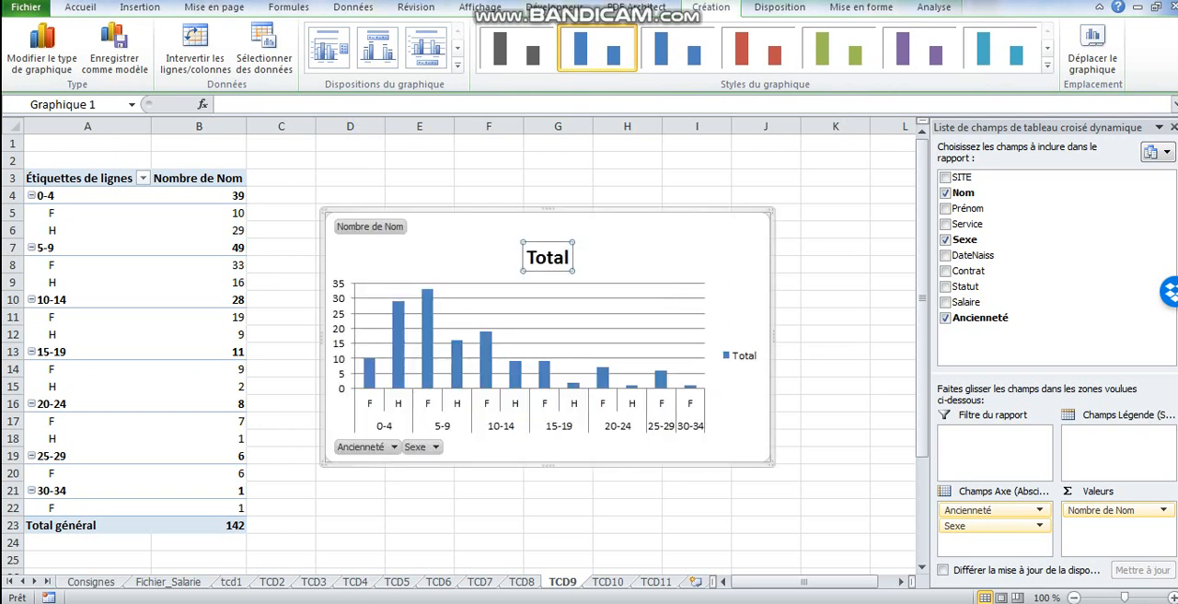
{"action": "type", "text": "pYRA"}
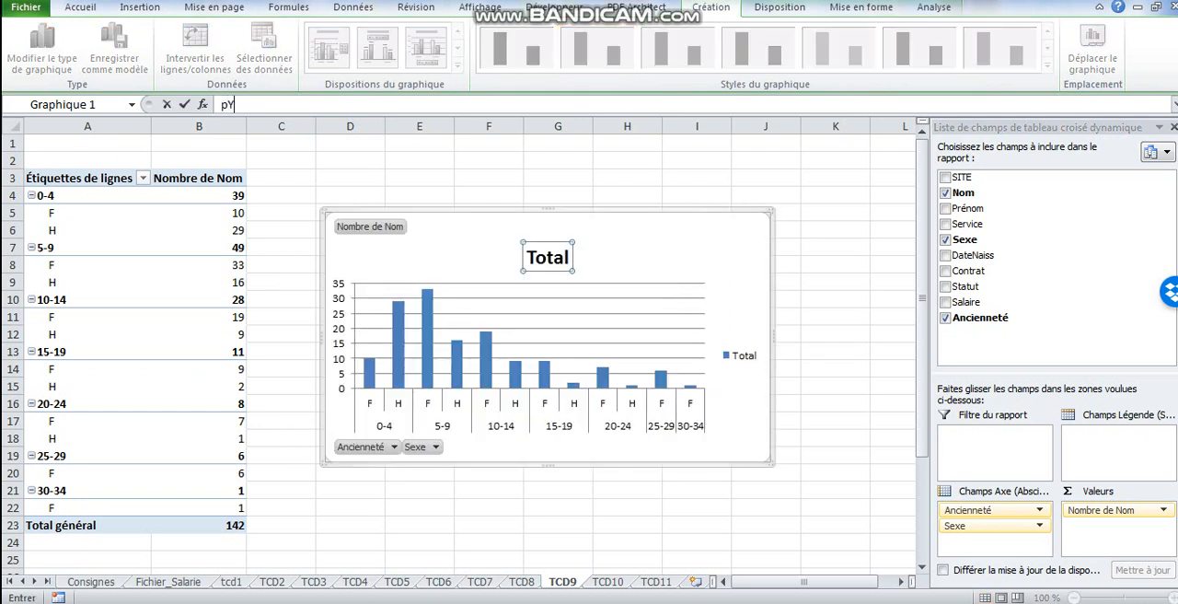
{"action": "key", "text": "BackSpace"}
{"action": "key", "text": "BackSpace"}
{"action": "key", "text": "BackSpace"}
{"action": "key", "text": "BackSpace"}
{"action": "type", "text": "Pyramide des anciennetés"}
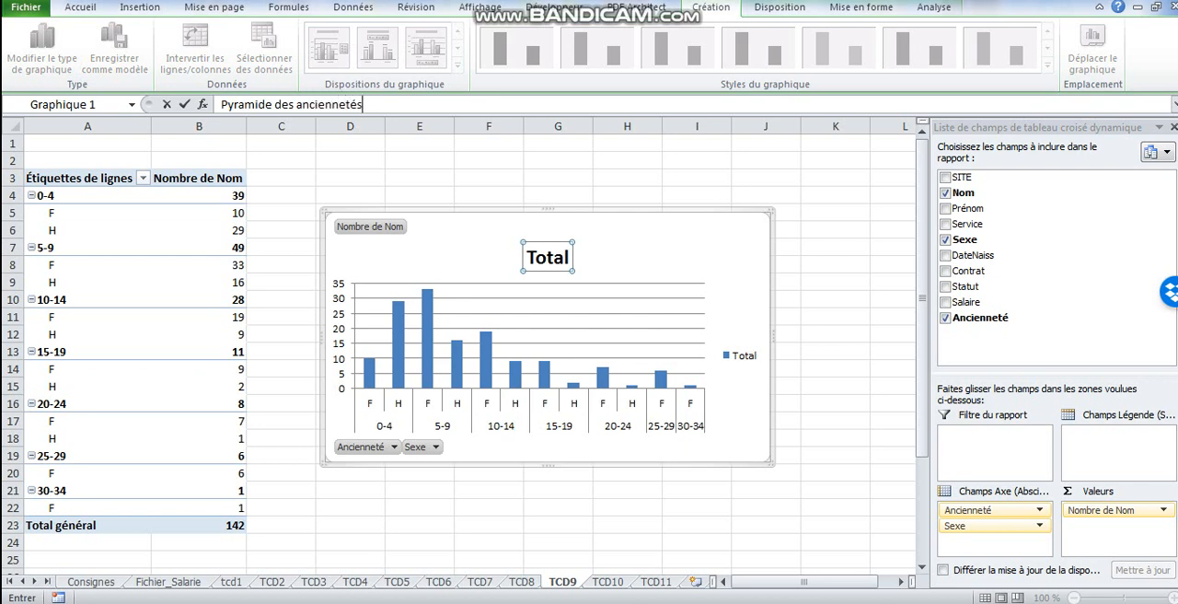
{"action": "left_click", "coordinate": [420, 491]}
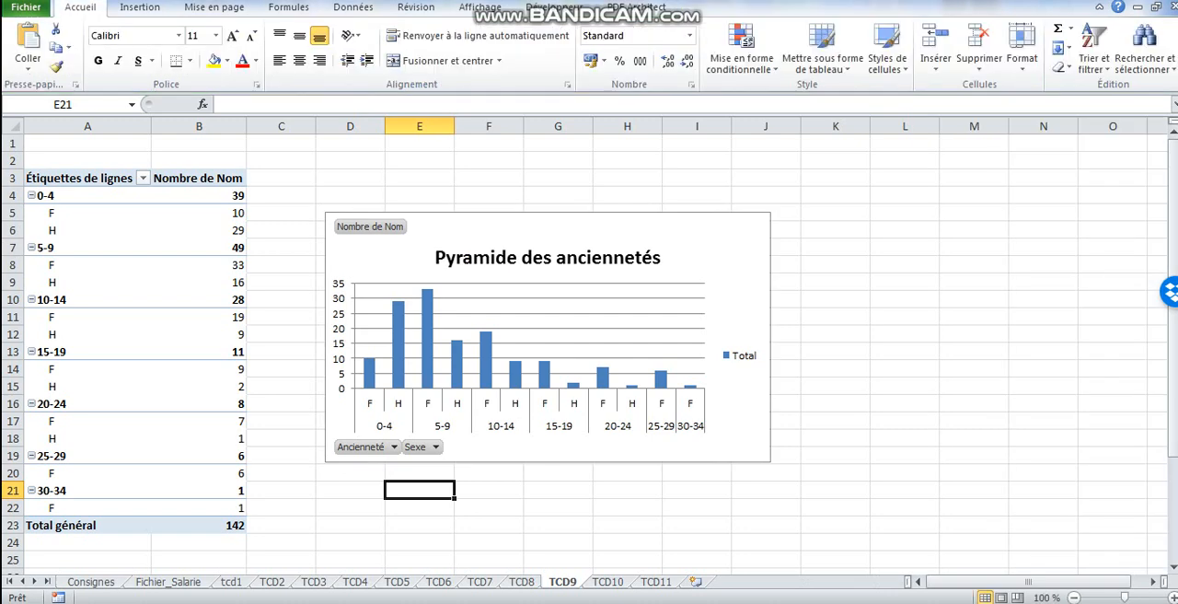
{"action": "left_click", "coordinate": [552, 448]}
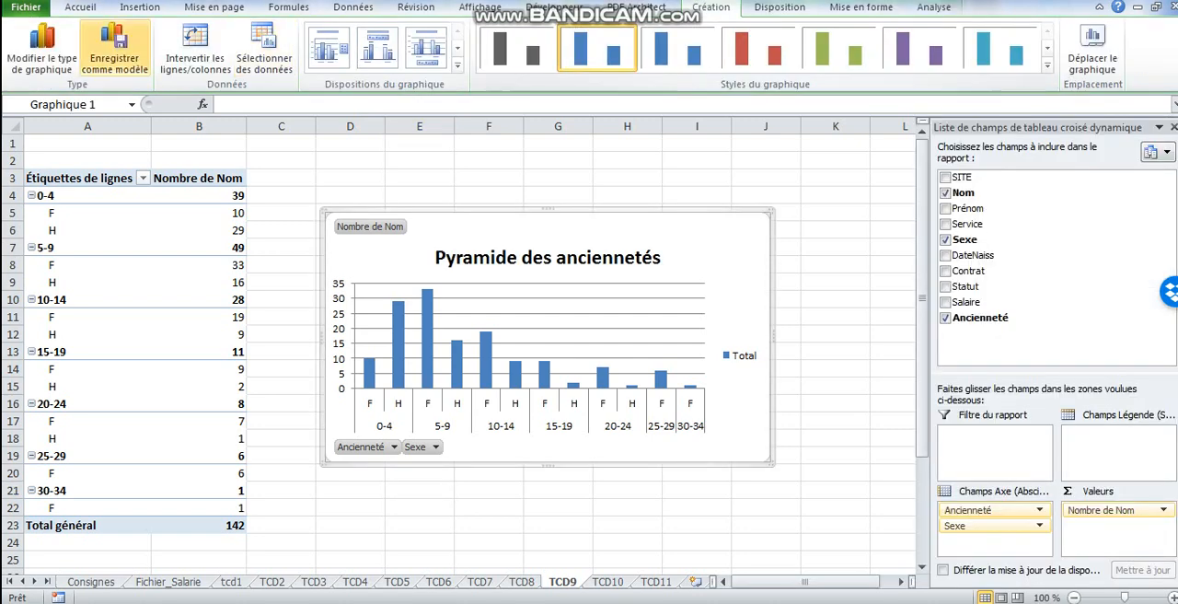
{"action": "left_click", "coordinate": [42, 46]}
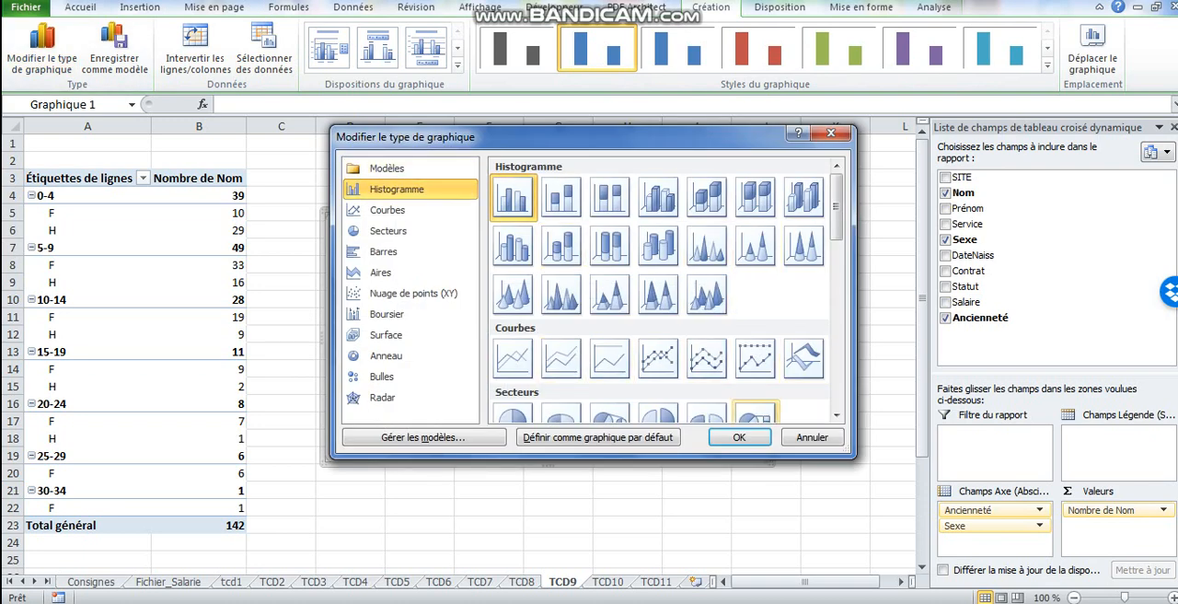
{"action": "left_click", "coordinate": [812, 437]}
{"action": "left_click", "coordinate": [628, 491]}
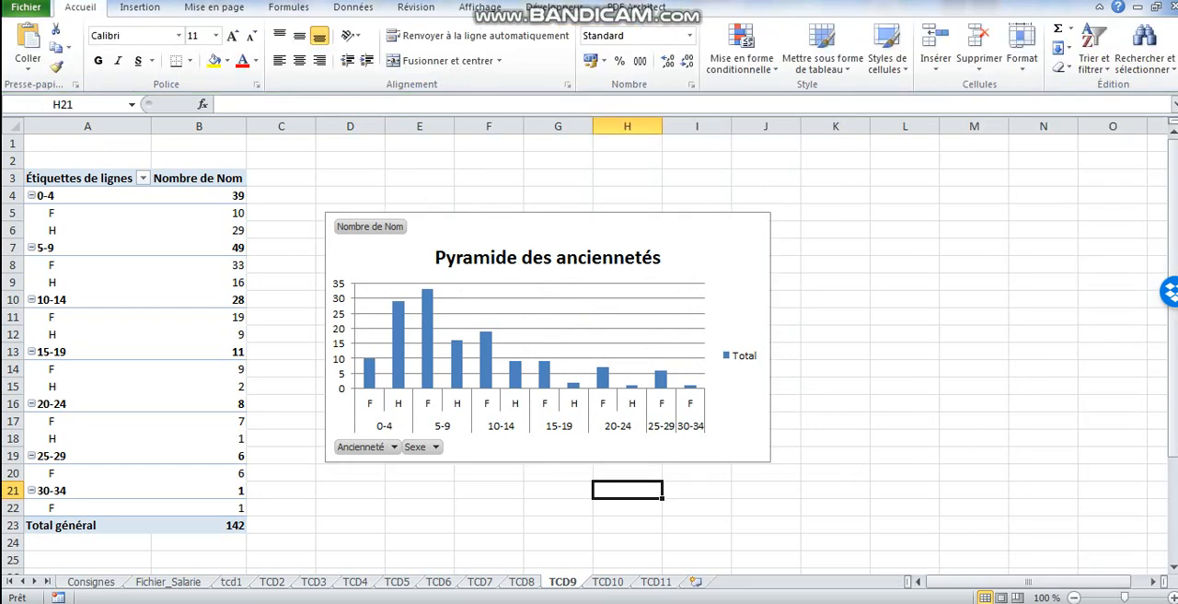
- On sheet TCD10, add the Salaire field to the empty pivot table as row labels instead of values
{"action": "left_click", "coordinate": [608, 582]}
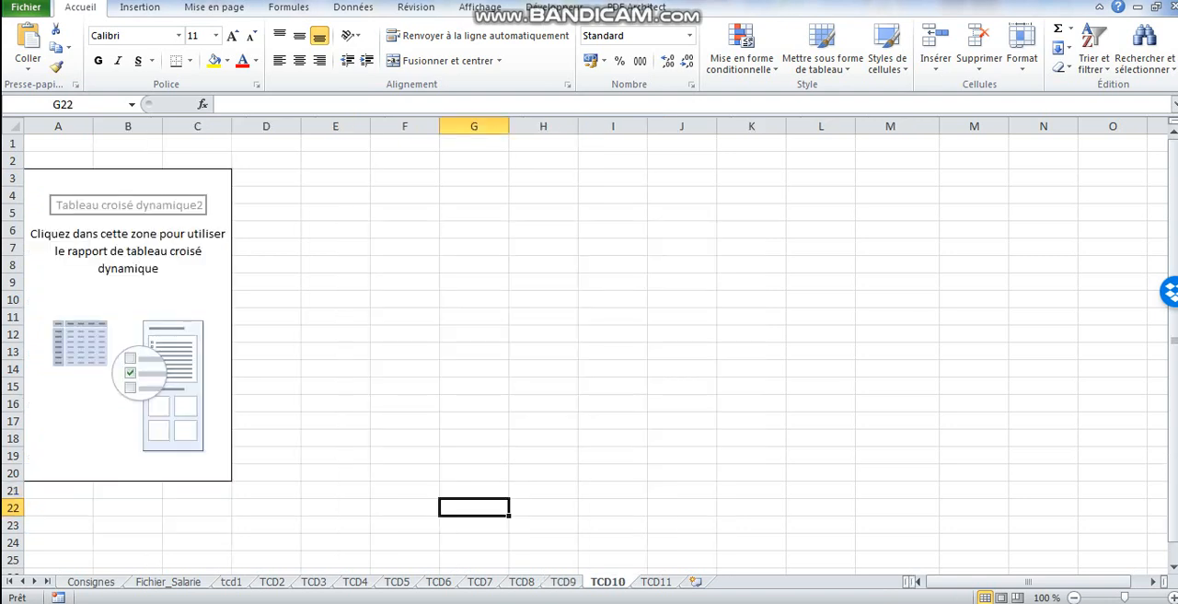
{"action": "left_click", "coordinate": [197, 265]}
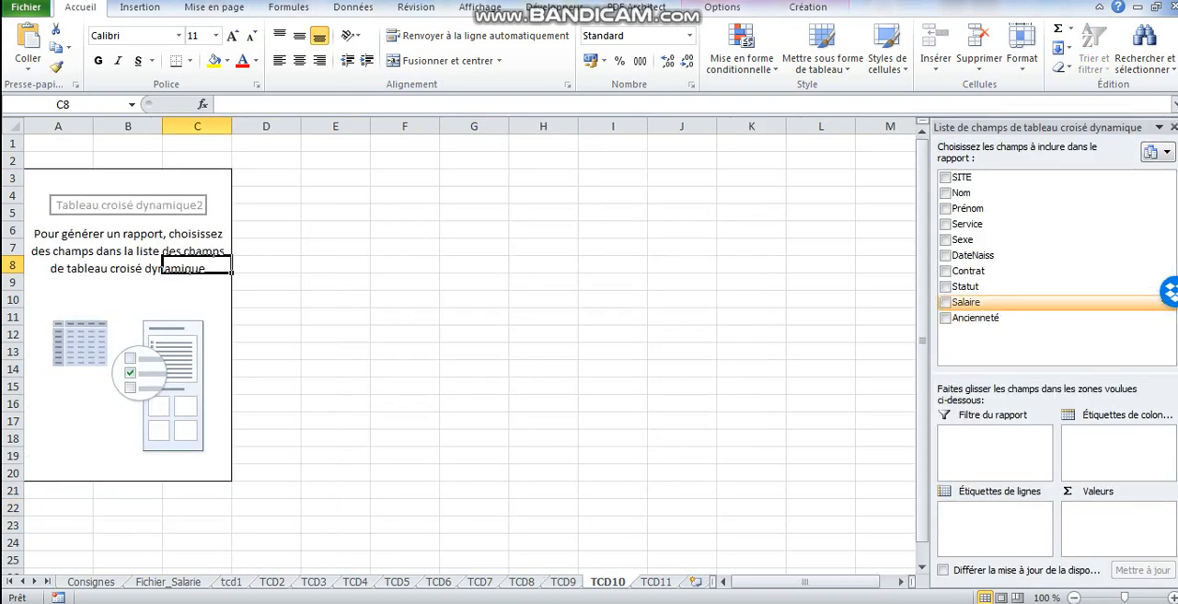
{"action": "left_click", "coordinate": [945, 302]}
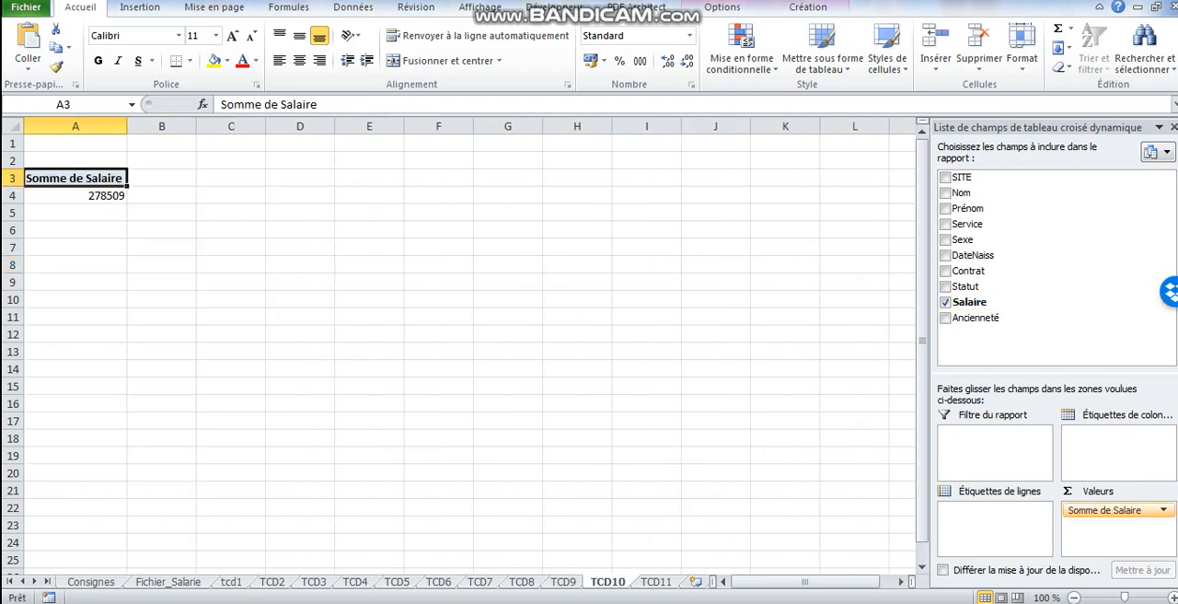
{"action": "left_click_drag", "start_coordinate": [1104, 510], "coordinate": [994, 510]}
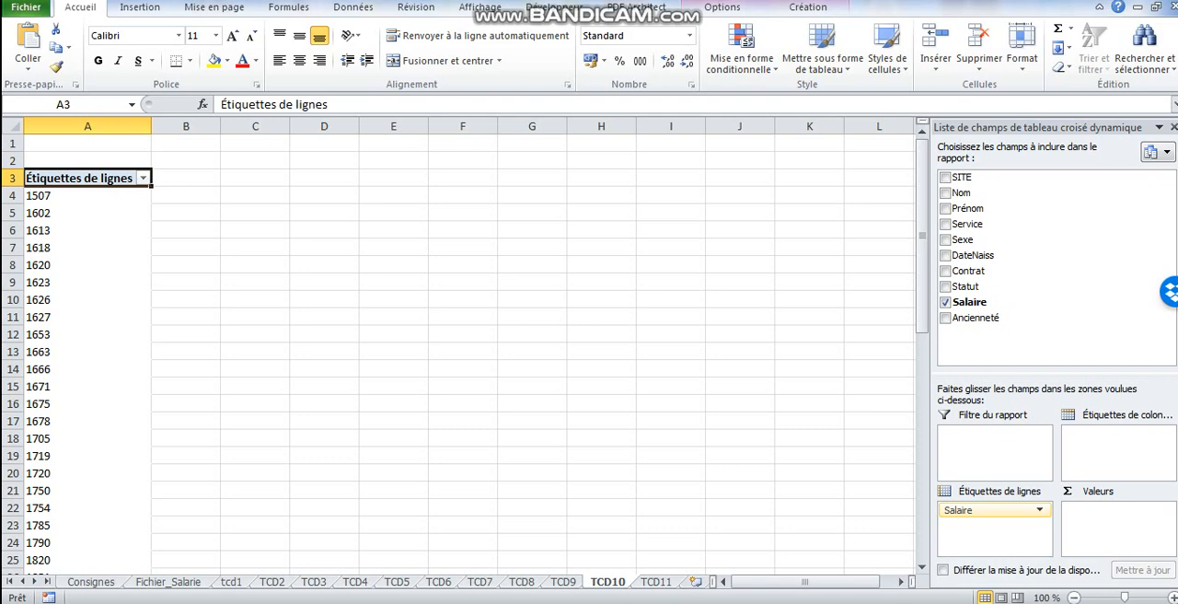
- Group the Salaire row labels from 1500 to 6000 in bands of 500, and add Nom as the counted value
{"action": "left_click", "coordinate": [55, 212]}
{"action": "right_click", "coordinate": [43, 214]}
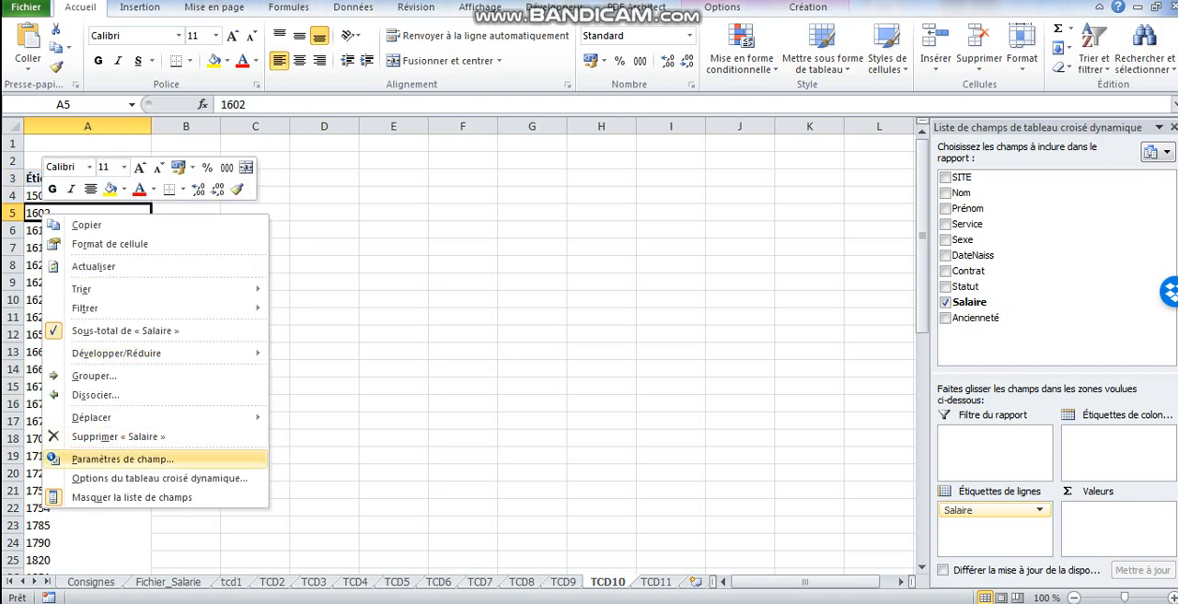
{"action": "left_click", "coordinate": [93, 376]}
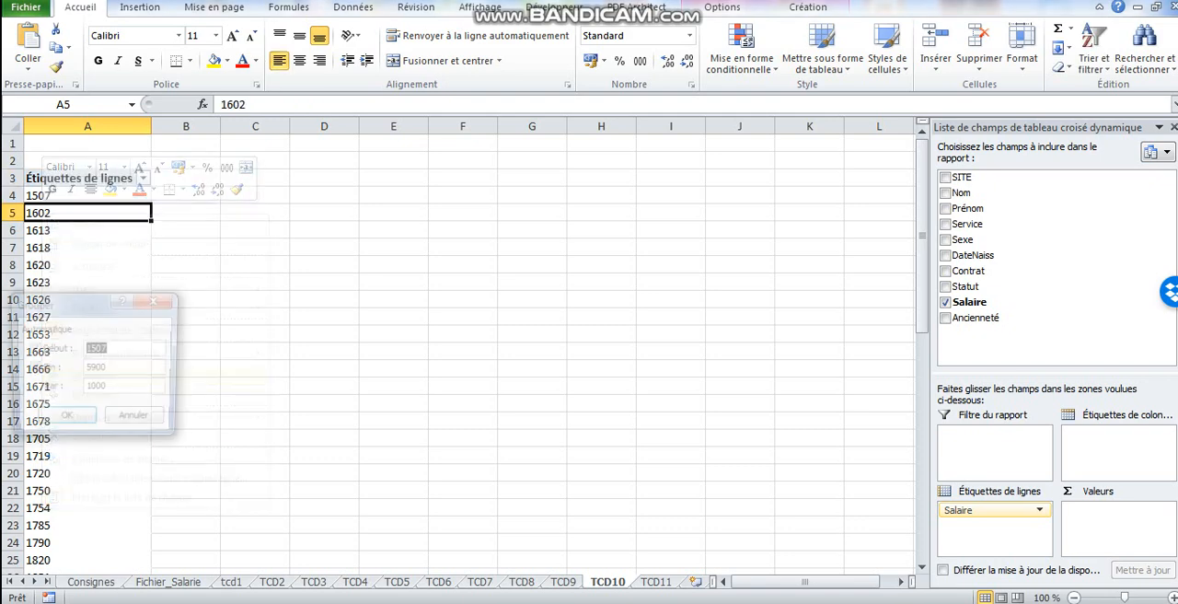
{"action": "double_click", "coordinate": [96, 388]}
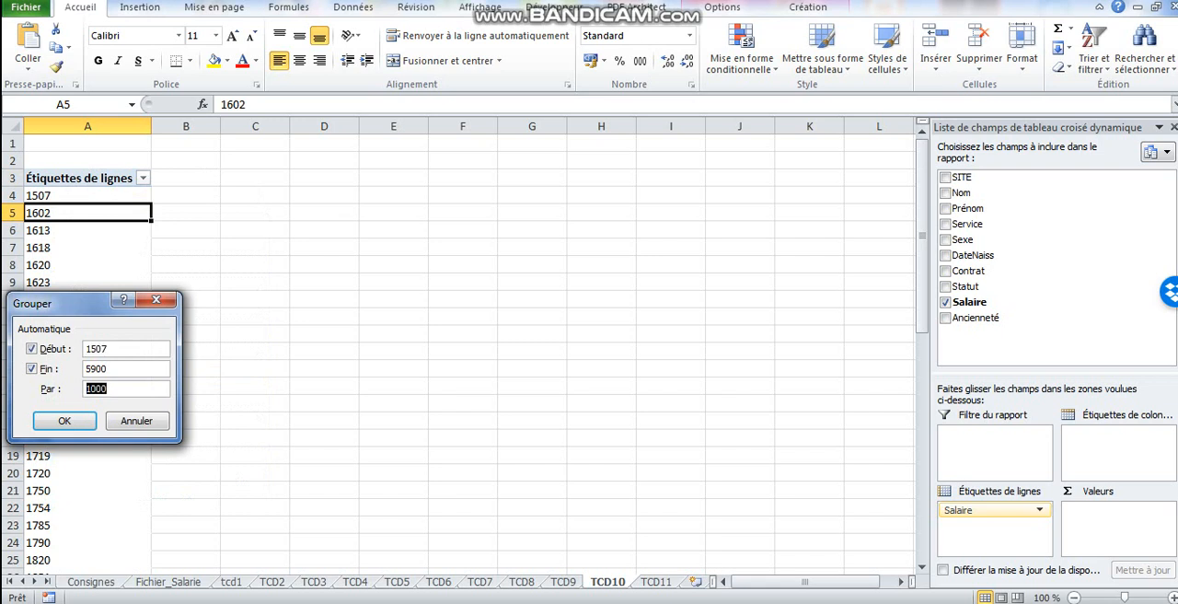
{"action": "type", "text": "500"}
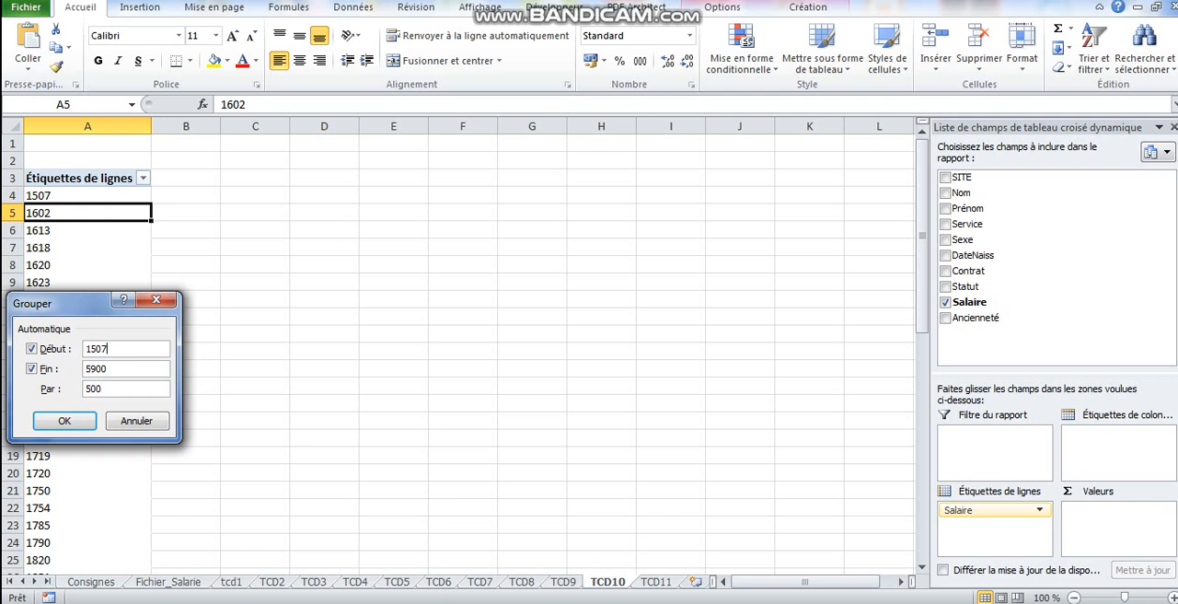
{"action": "key", "text": "BackSpace"}
{"action": "type", "text": "0"}
{"action": "key", "text": "Tab"}
{"action": "type", "text": "6000"}
{"action": "key", "text": "Return"}
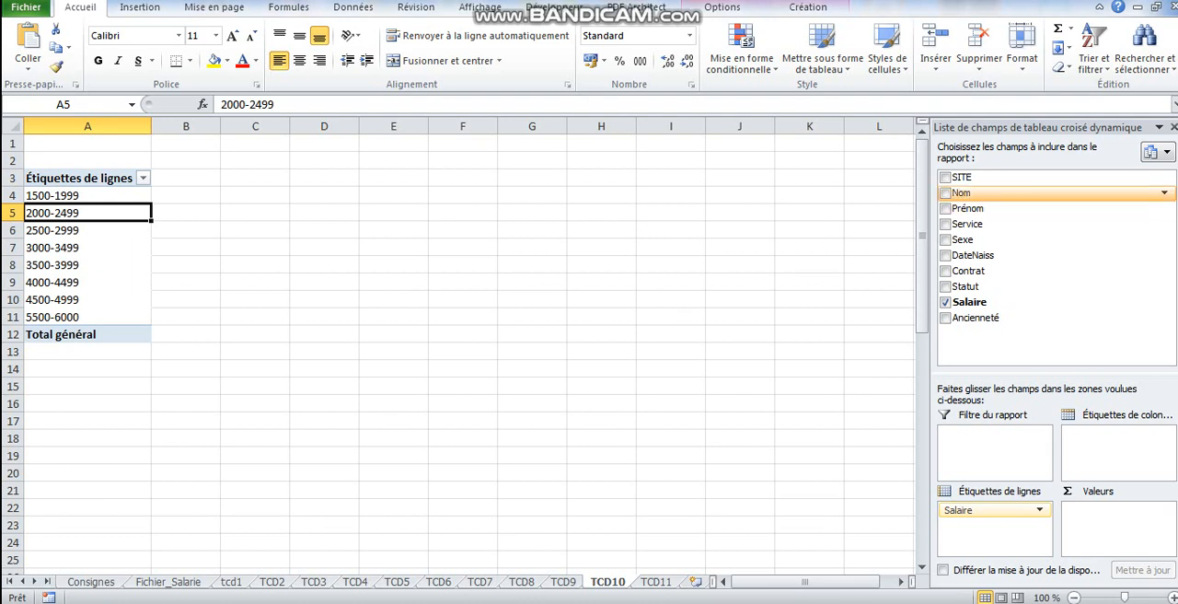
{"action": "left_click_drag", "start_coordinate": [961, 192], "coordinate": [1116, 516]}
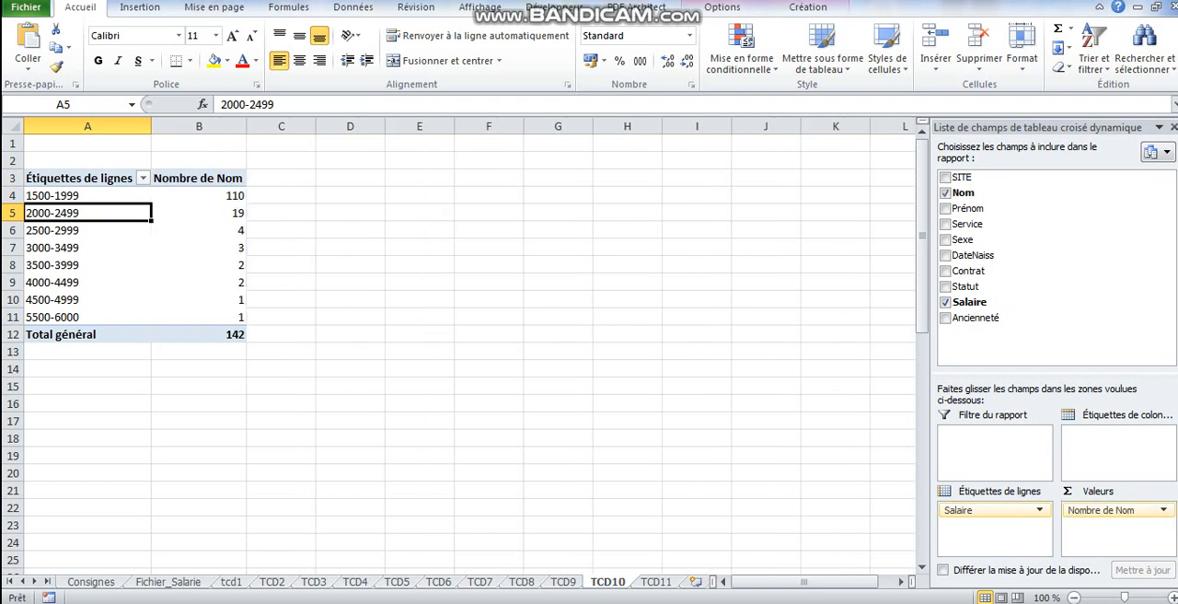
{"action": "left_click", "coordinate": [208, 212]}
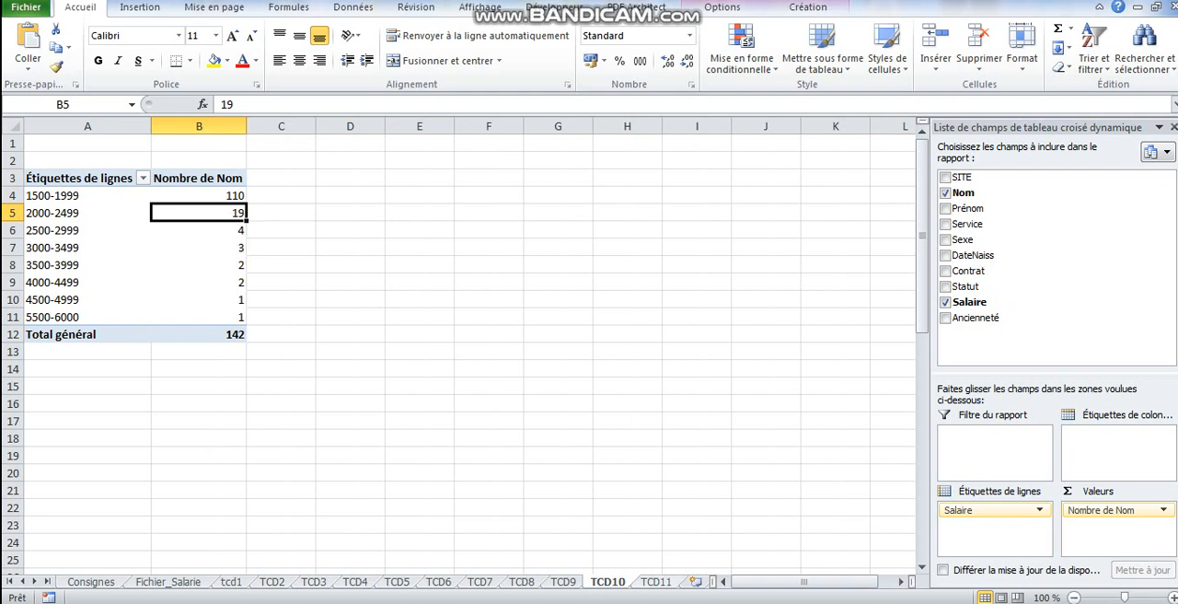
{"action": "left_click", "coordinate": [656, 582]}
{"action": "left_click", "coordinate": [197, 281]}
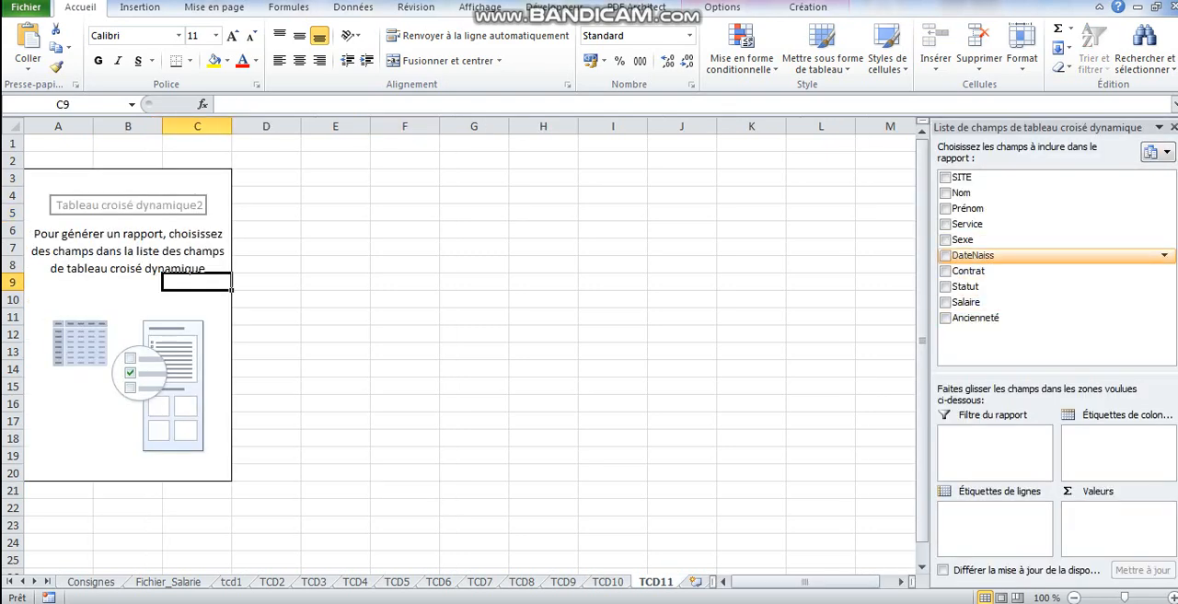
{"action": "left_click", "coordinate": [405, 386]}
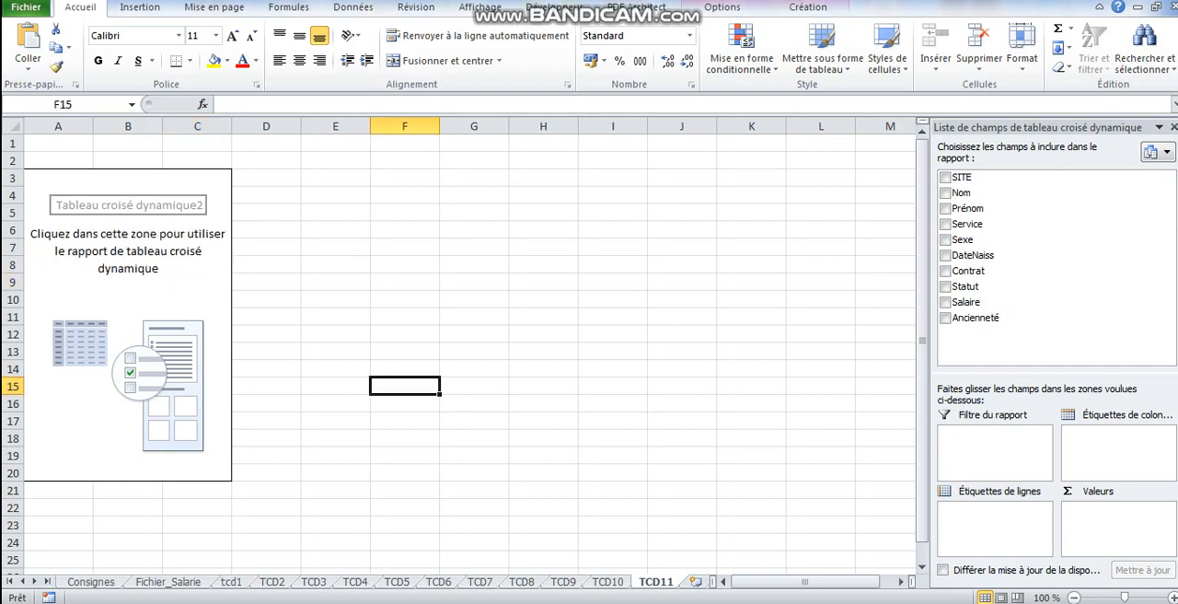
- On sheet Fichier_Salarie, add a new table column headed "Age" in cell K1, beside Ancienneté
{"action": "left_click", "coordinate": [168, 582]}
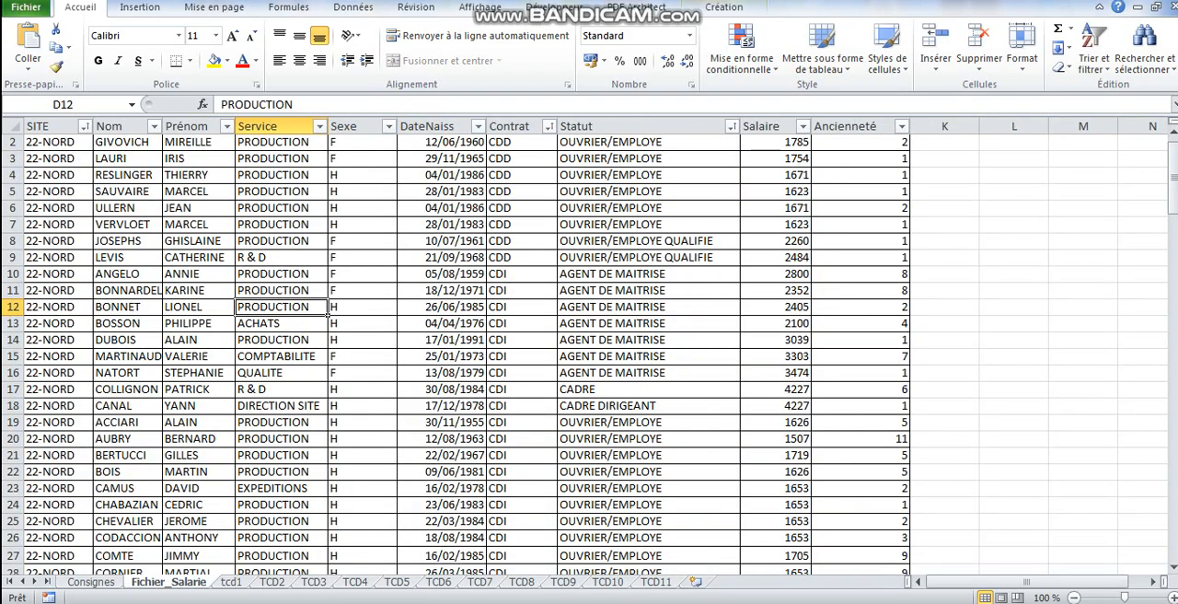
{"action": "left_click", "coordinate": [861, 241]}
{"action": "left_click_drag", "start_coordinate": [1174, 187], "coordinate": [1173, 177]}
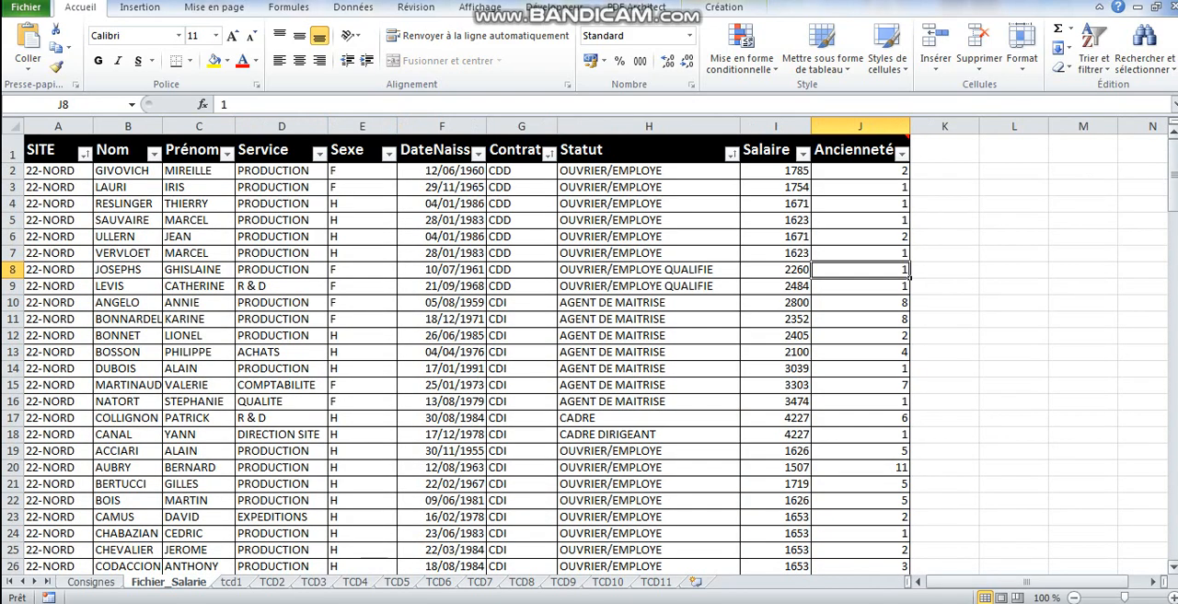
{"action": "left_click", "coordinate": [944, 149]}
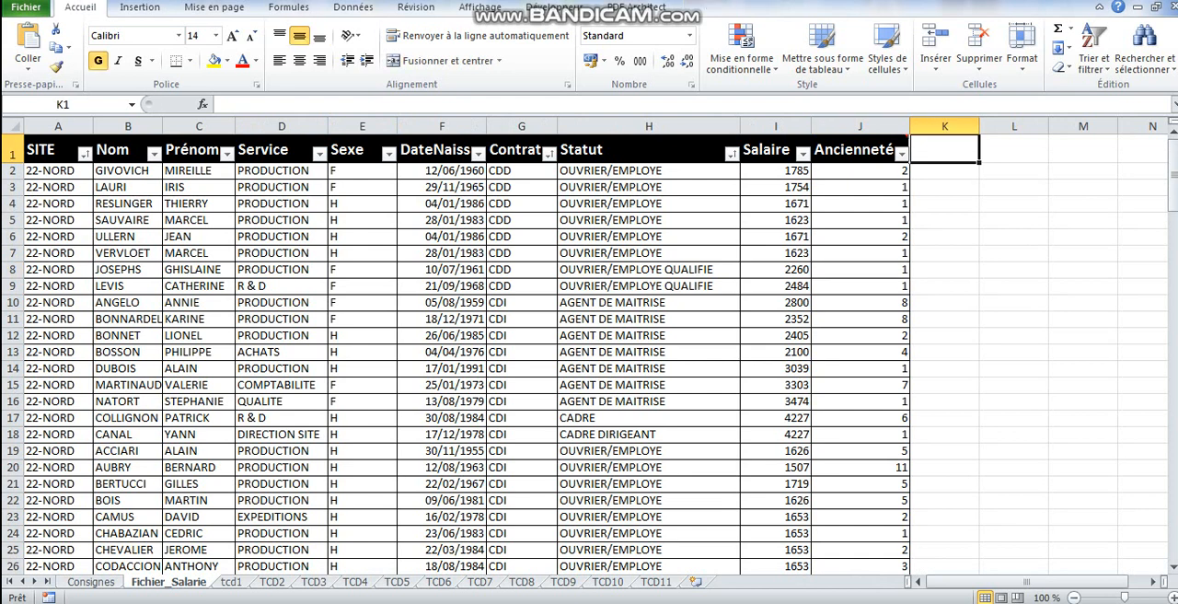
{"action": "type", "text": "Age"}
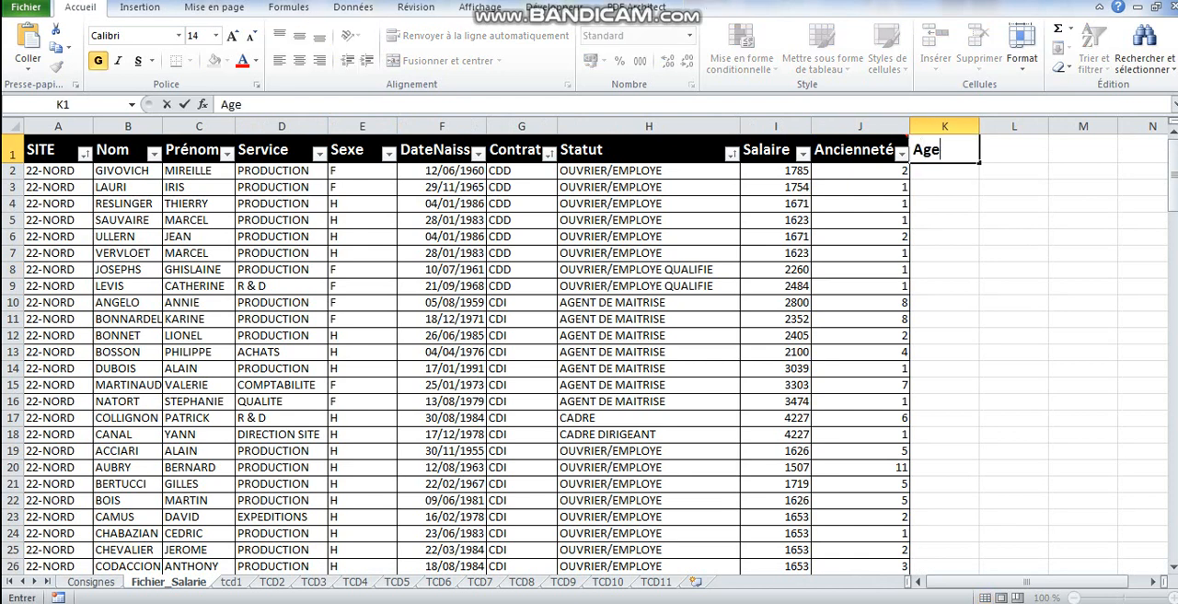
{"action": "key", "text": "Return"}
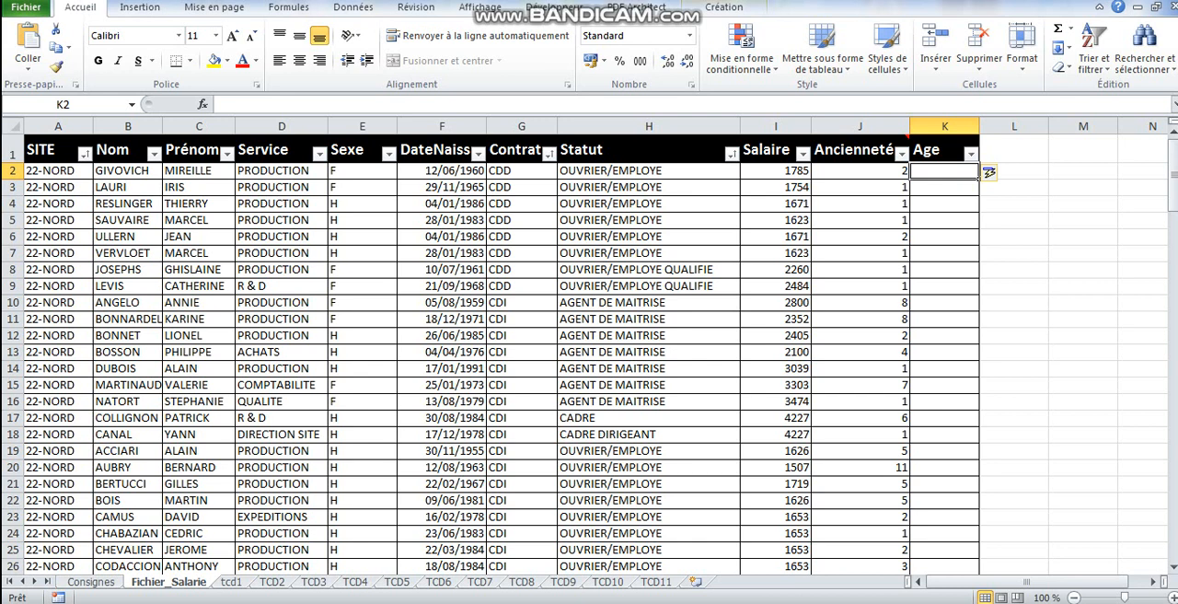
{"action": "type", "text": "=datedi"}
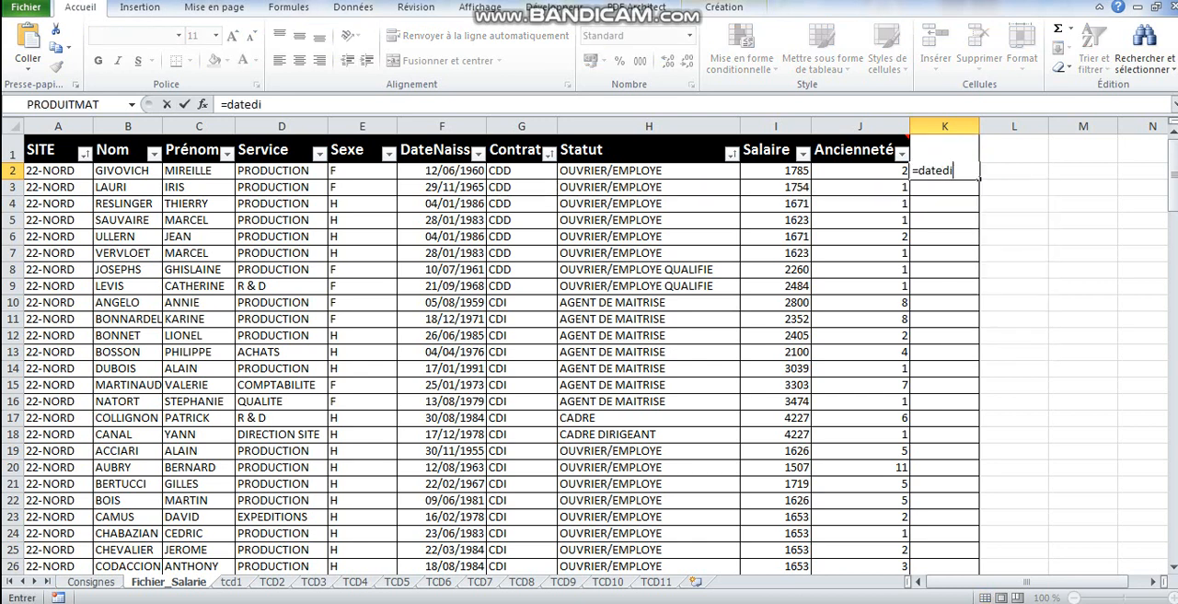
{"action": "type", "text": "f("}
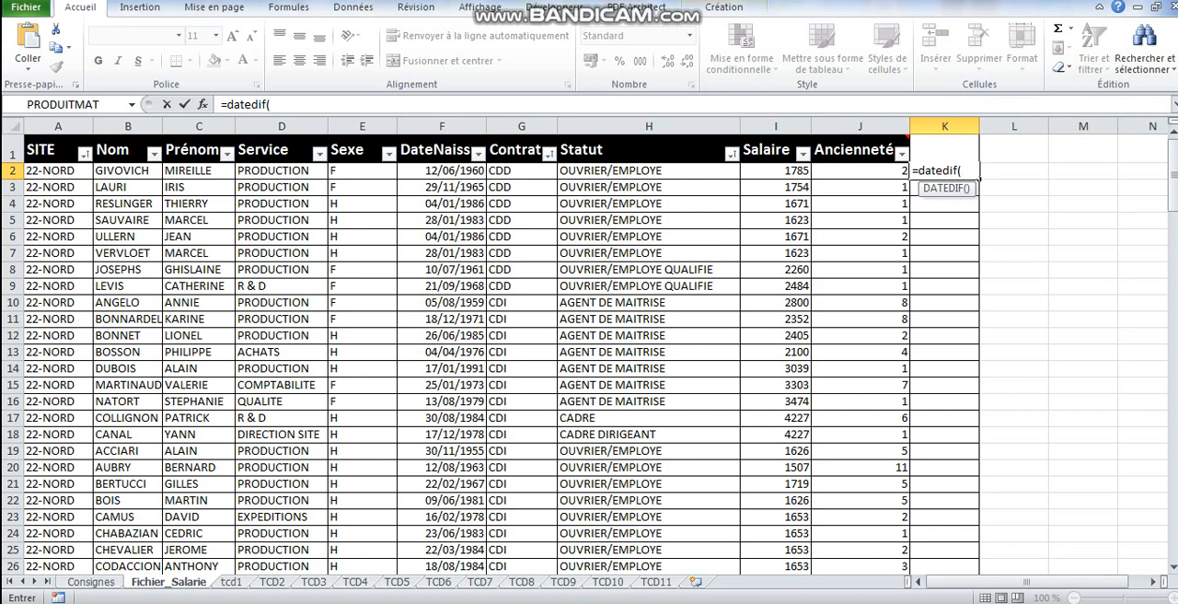
{"action": "left_click", "coordinate": [441, 172]}
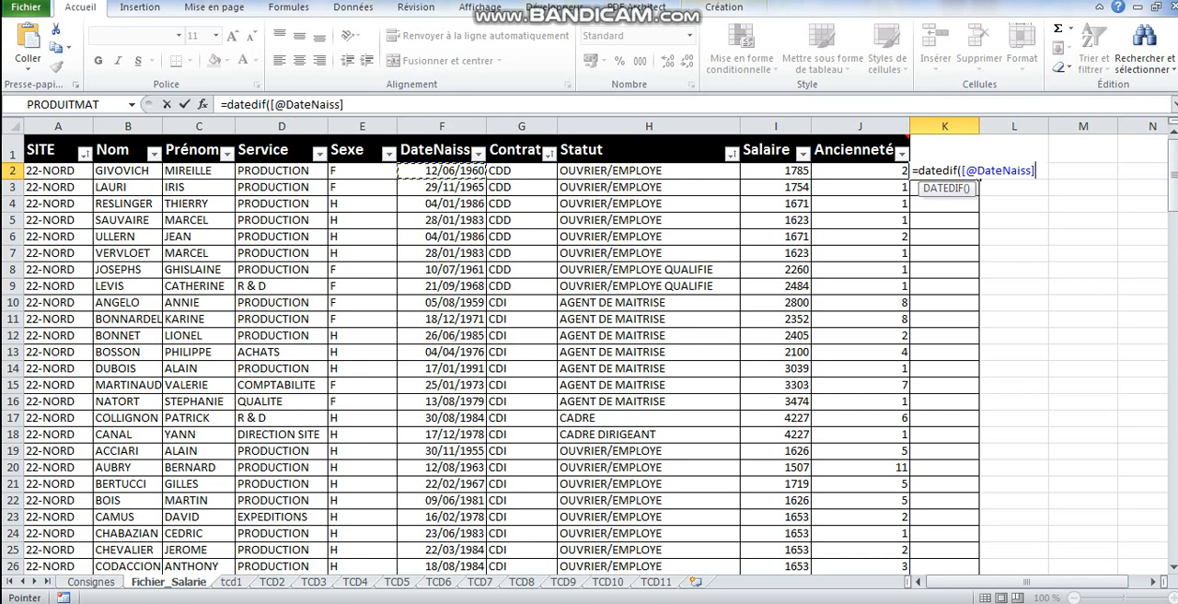
{"action": "type", "text": ";auj"}
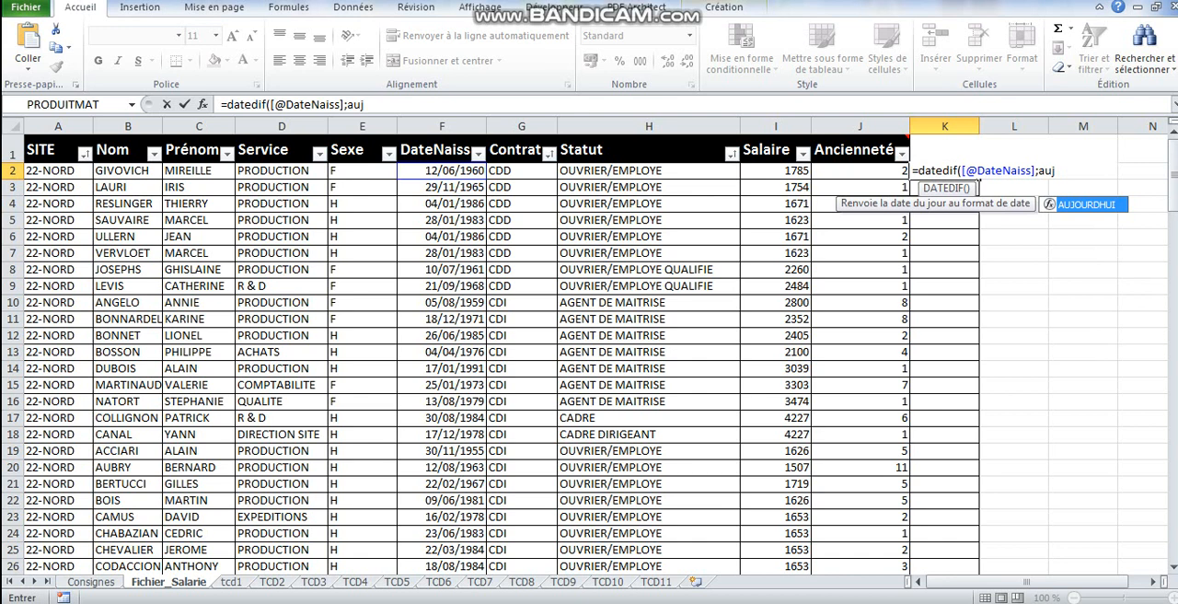
{"action": "key", "text": "Tab"}
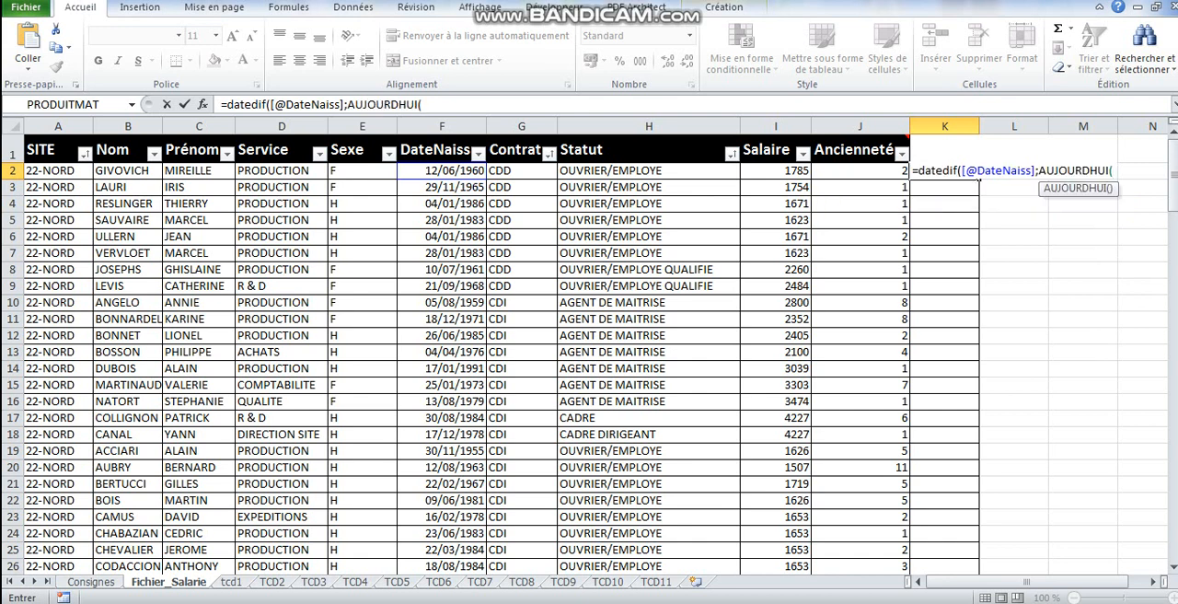
{"action": "type", "text": ");"}
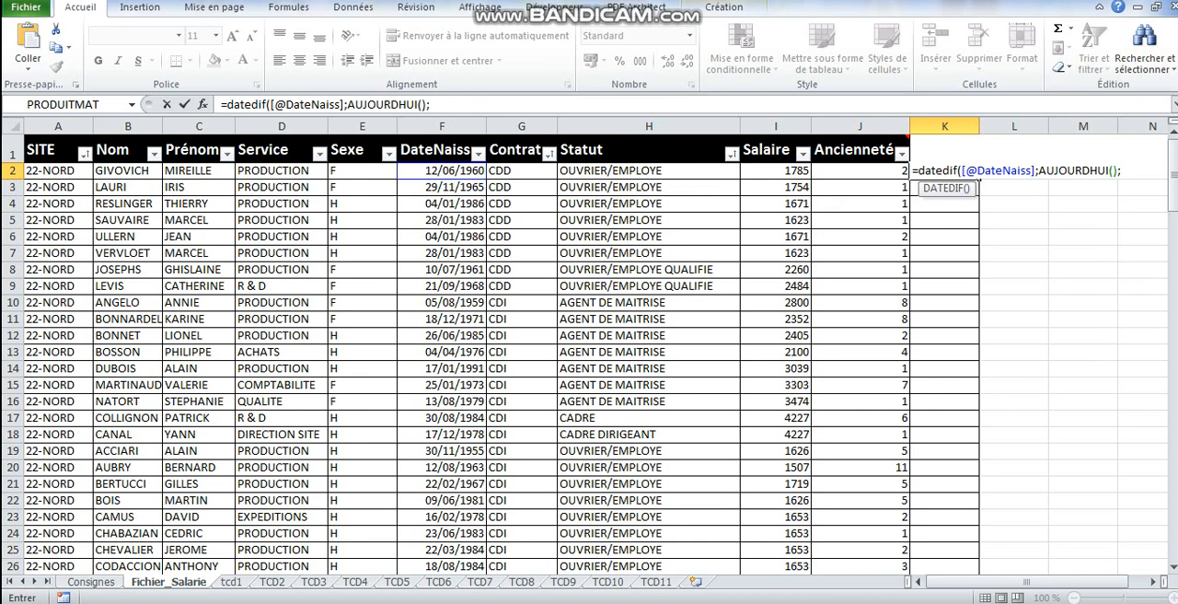
{"action": "type", "text": "\"y\")"}
{"action": "key", "text": "Return"}
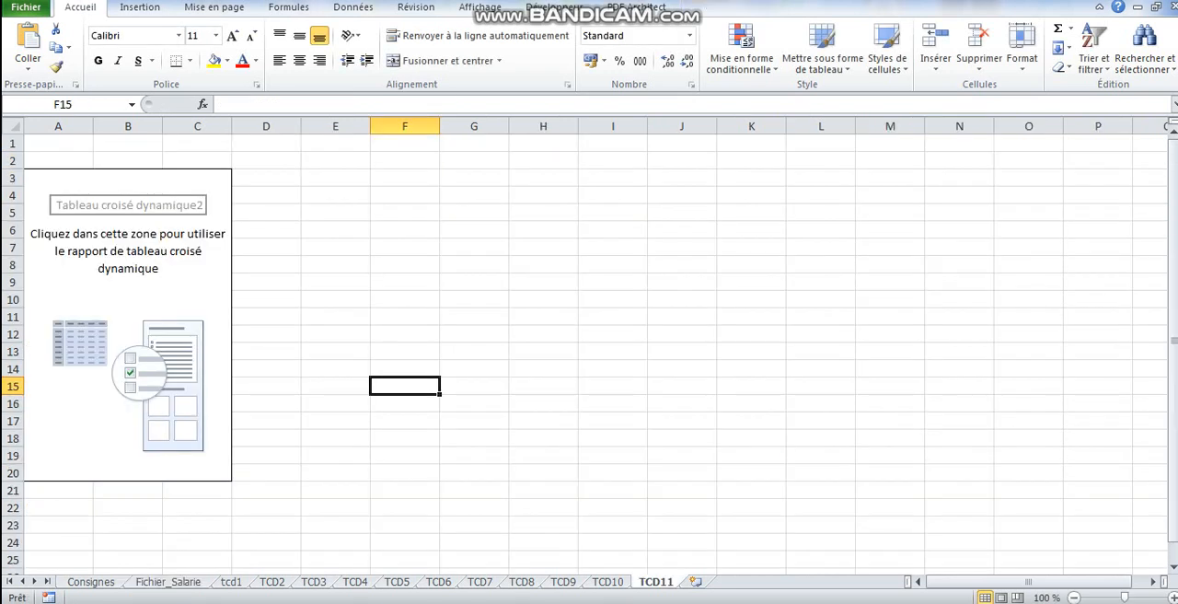
- Refresh the empty pivot table on sheet TCD11 so its field list includes the Age column
{"action": "left_click", "coordinate": [197, 265]}
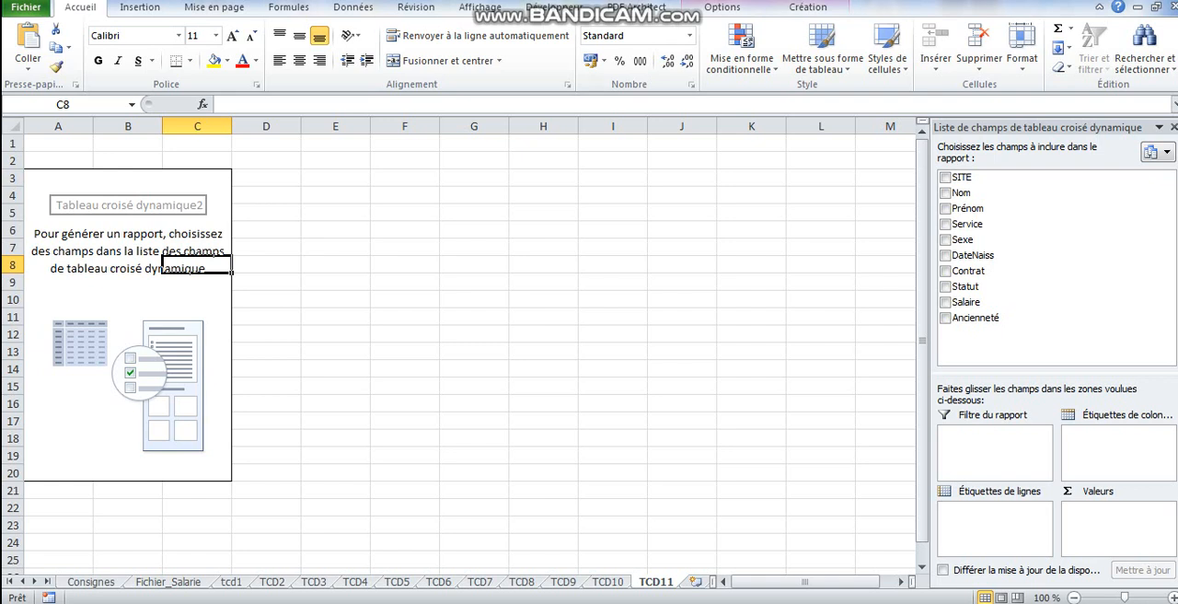
{"action": "left_click", "coordinate": [722, 7]}
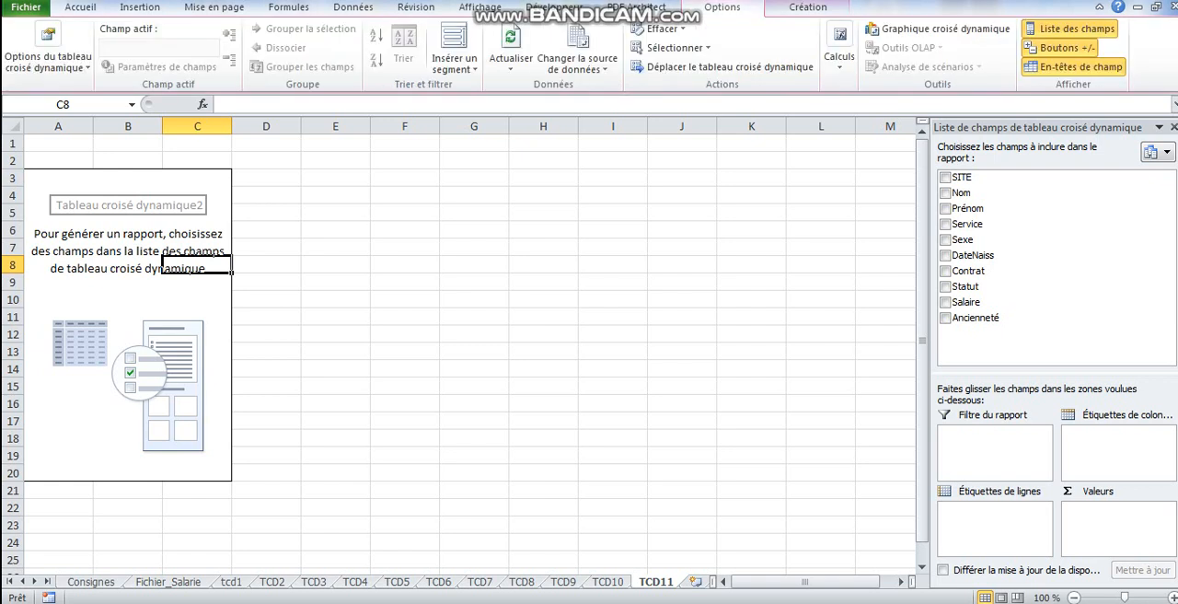
{"action": "left_click", "coordinate": [511, 42]}
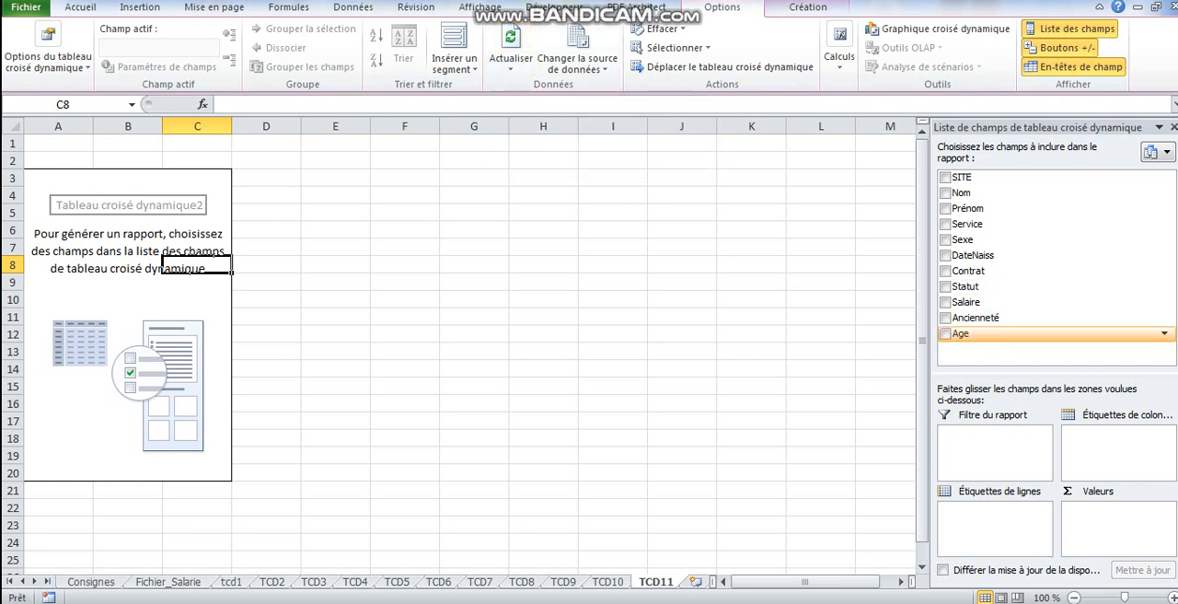
- Add the Age field to the TCD11 pivot table as row labels instead of values
{"action": "left_click", "coordinate": [945, 333]}
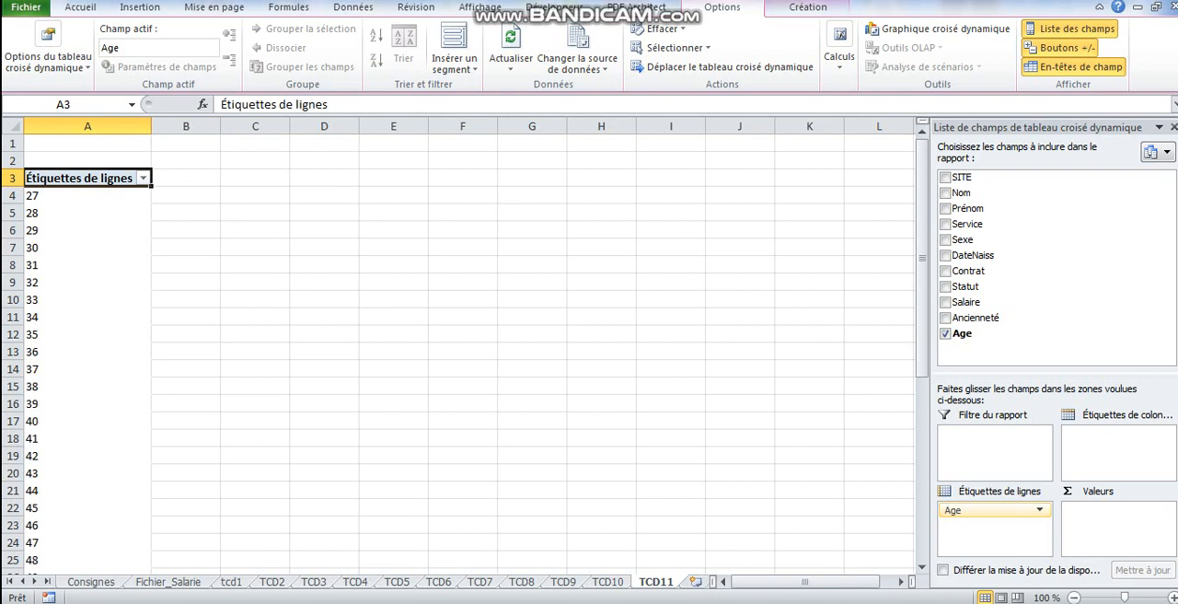
{"action": "left_click", "coordinate": [945, 334]}
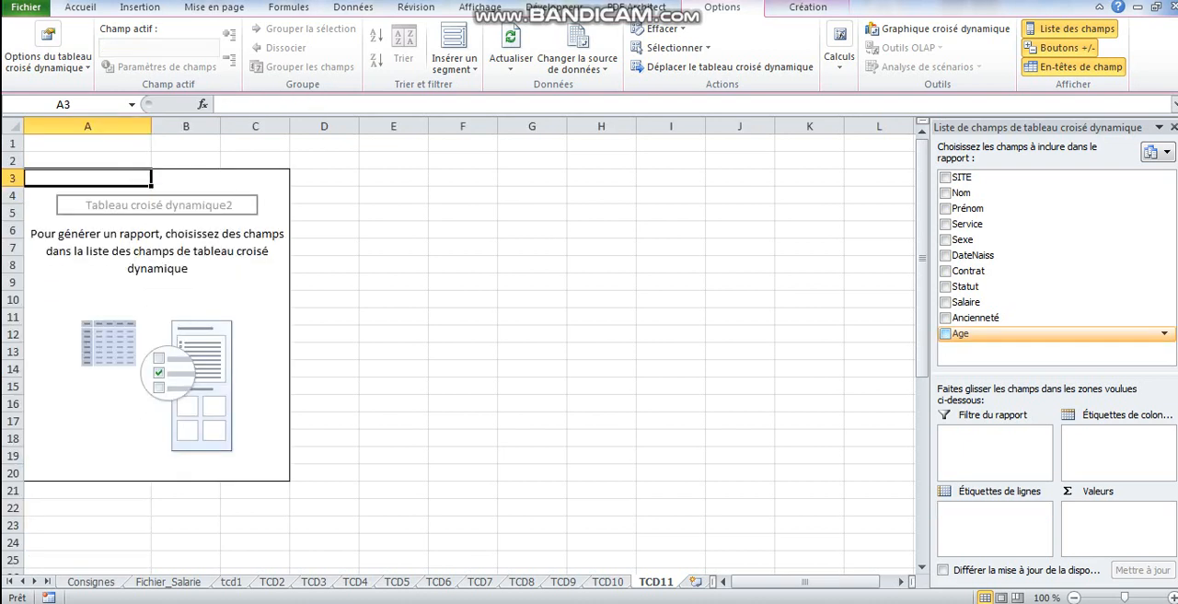
{"action": "left_click", "coordinate": [946, 333]}
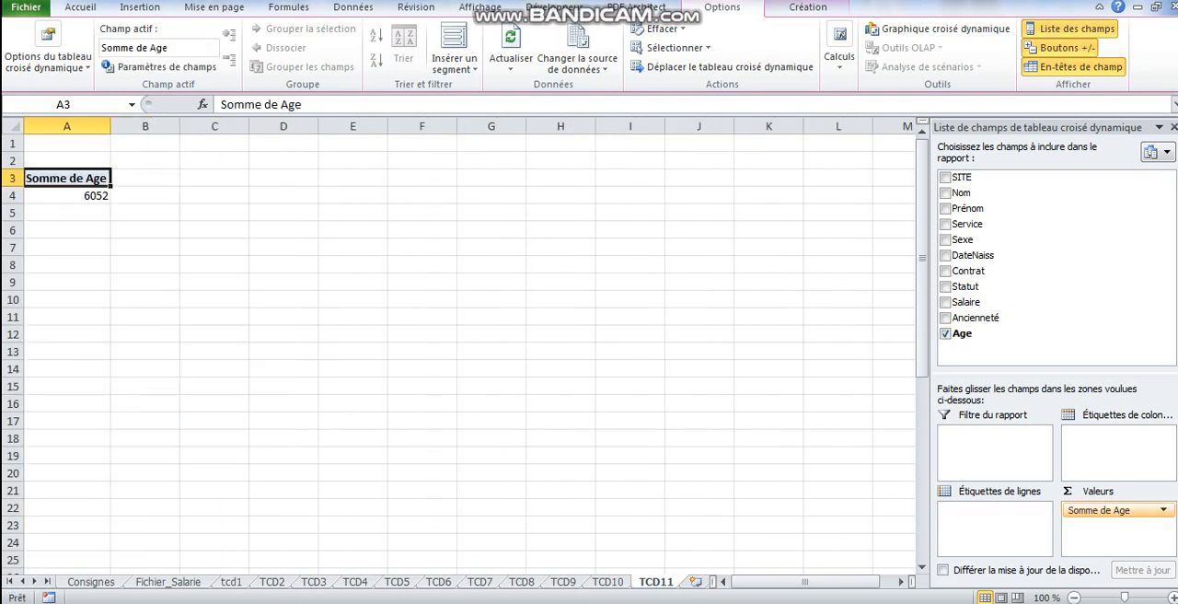
{"action": "left_click_drag", "start_coordinate": [1099, 510], "coordinate": [995, 523]}
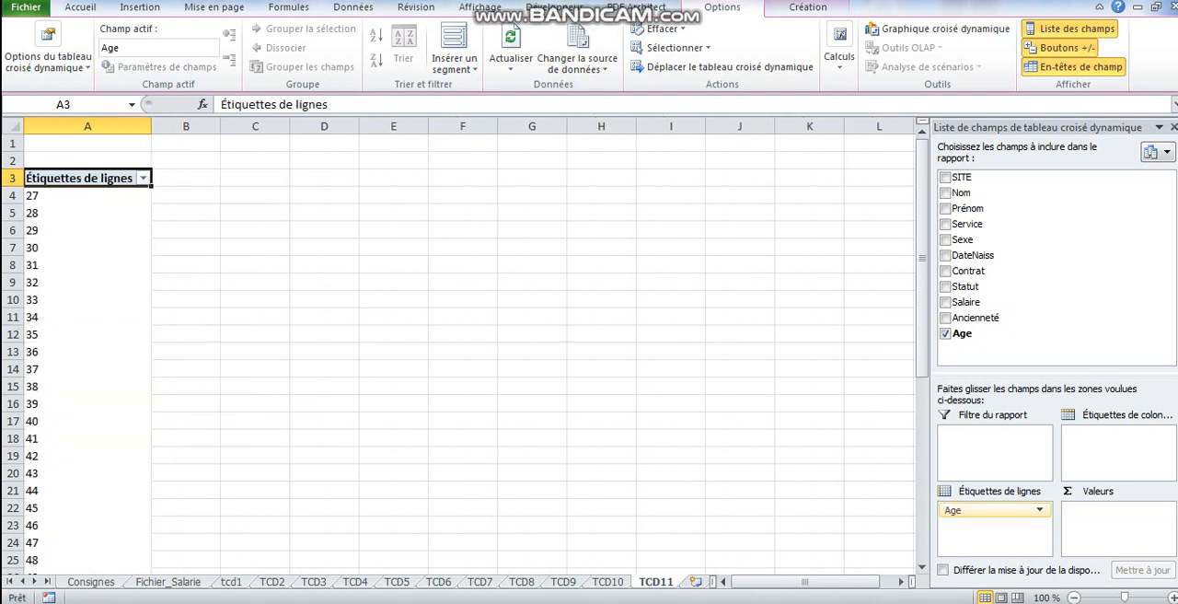
- Group the Age row labels from 25 to 70 in bands of 5, and add Nom as the counted value
{"action": "left_click", "coordinate": [37, 230]}
{"action": "right_click", "coordinate": [41, 229]}
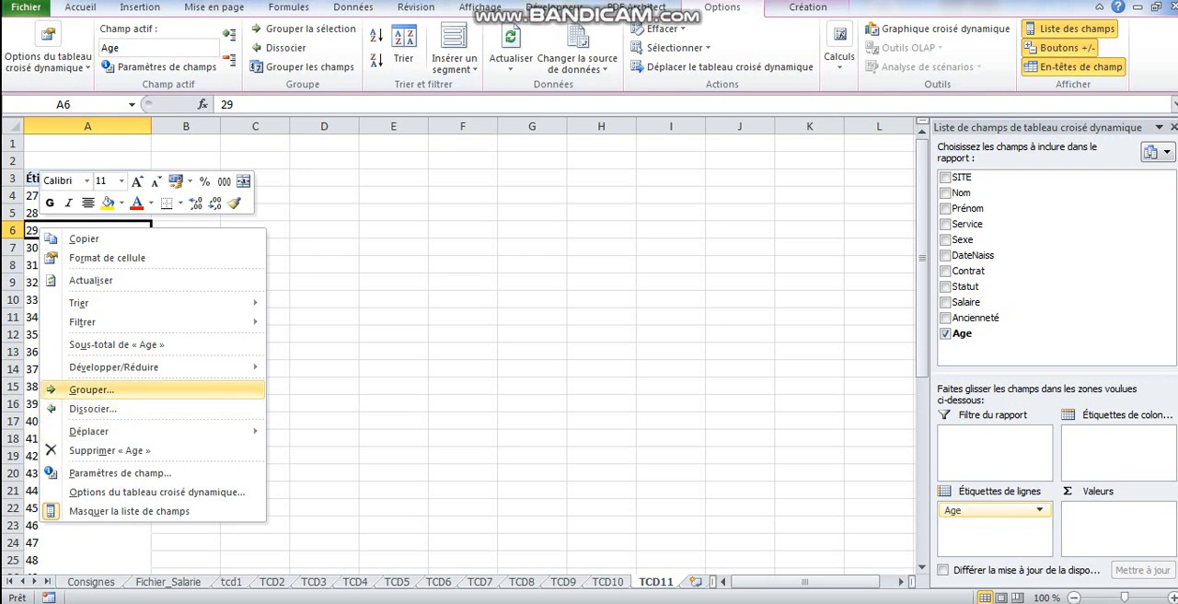
{"action": "left_click", "coordinate": [91, 389]}
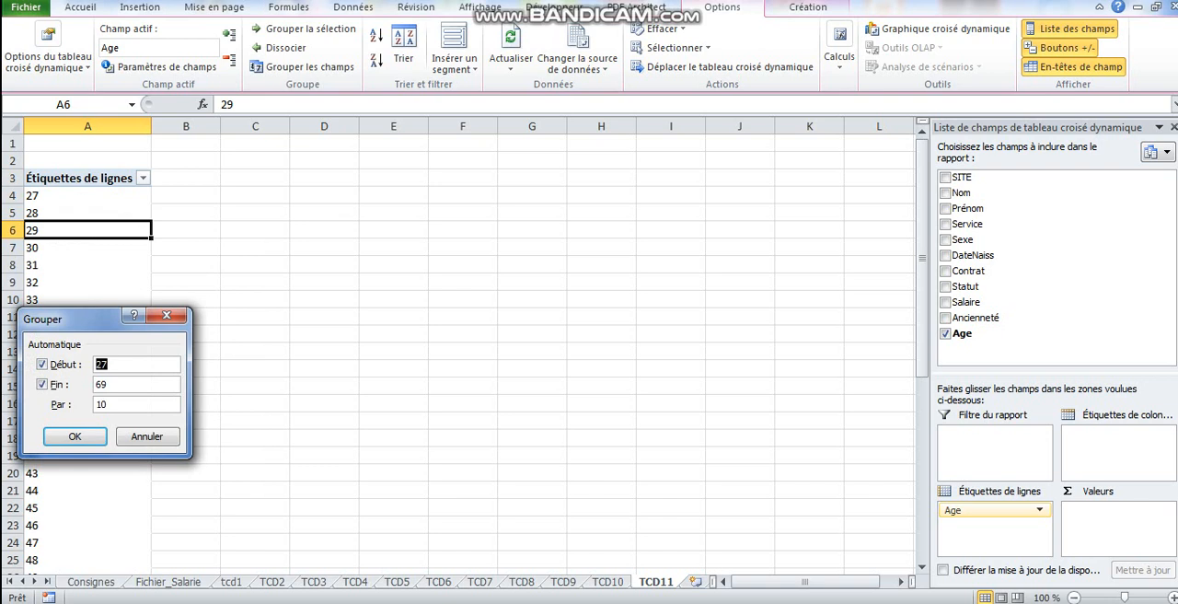
{"action": "type", "text": "é("}
{"action": "key", "text": "BackSpace"}
{"action": "key", "text": "BackSpace"}
{"action": "type", "text": "25"}
{"action": "key", "text": "Tab"}
{"action": "type", "text": "70"}
{"action": "key", "text": "Tab"}
{"action": "type", "text": "5"}
{"action": "key", "text": "Return"}
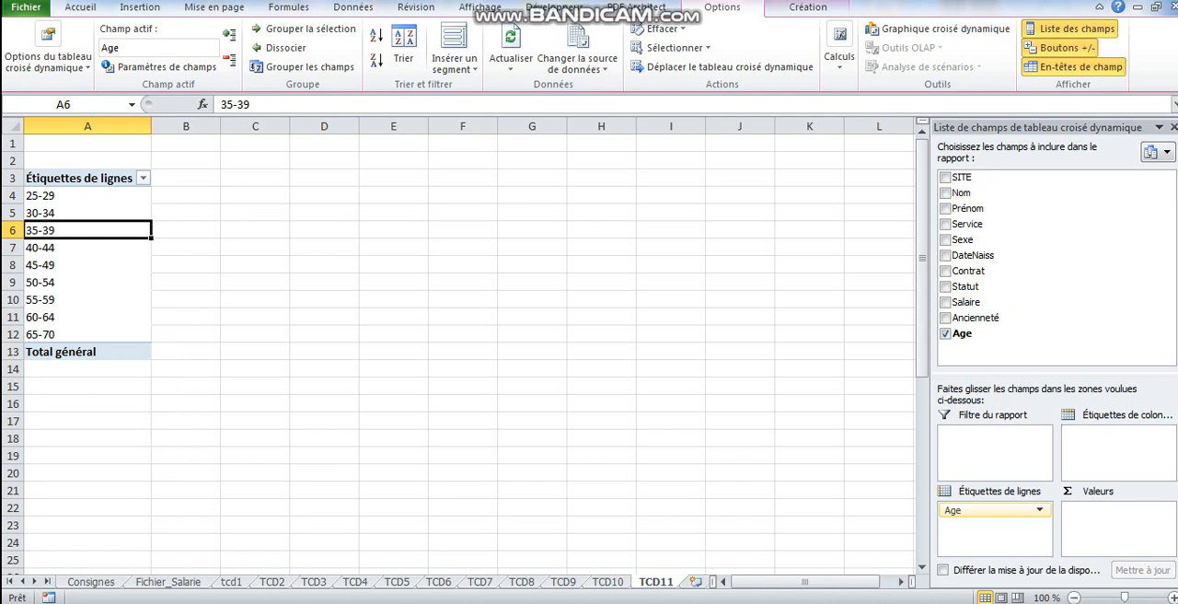
{"action": "left_click_drag", "start_coordinate": [962, 193], "coordinate": [1117, 515]}
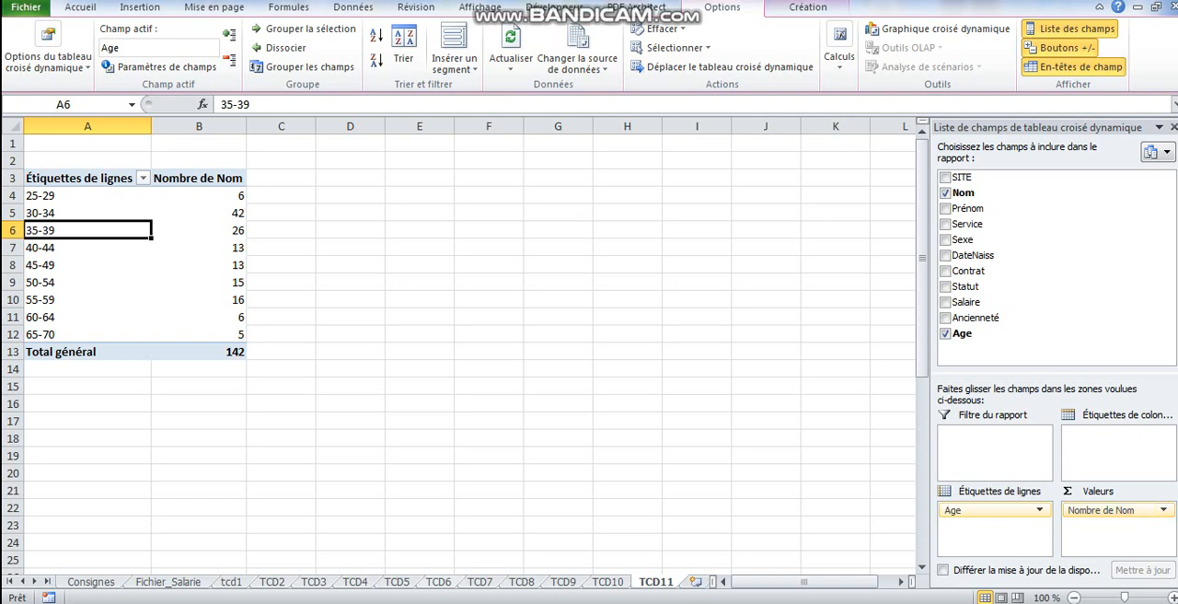
- Review the grouping settings of the Salaire row labels on sheet TCD10 without changing them
{"action": "left_click", "coordinate": [438, 582]}
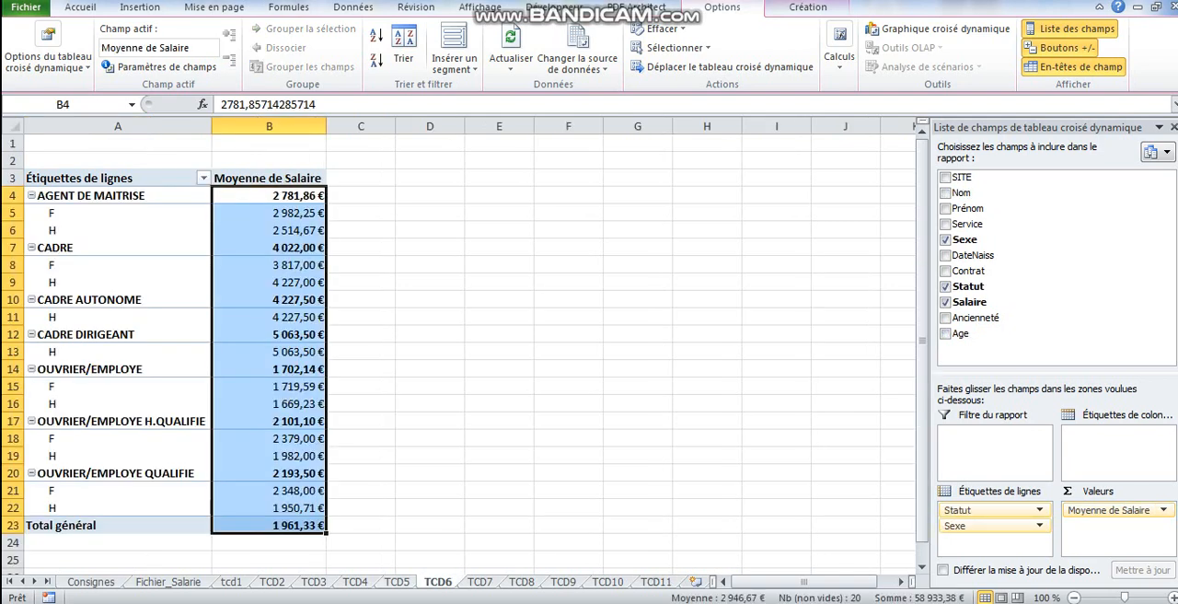
{"action": "left_click", "coordinate": [607, 582]}
{"action": "left_click", "coordinate": [50, 246]}
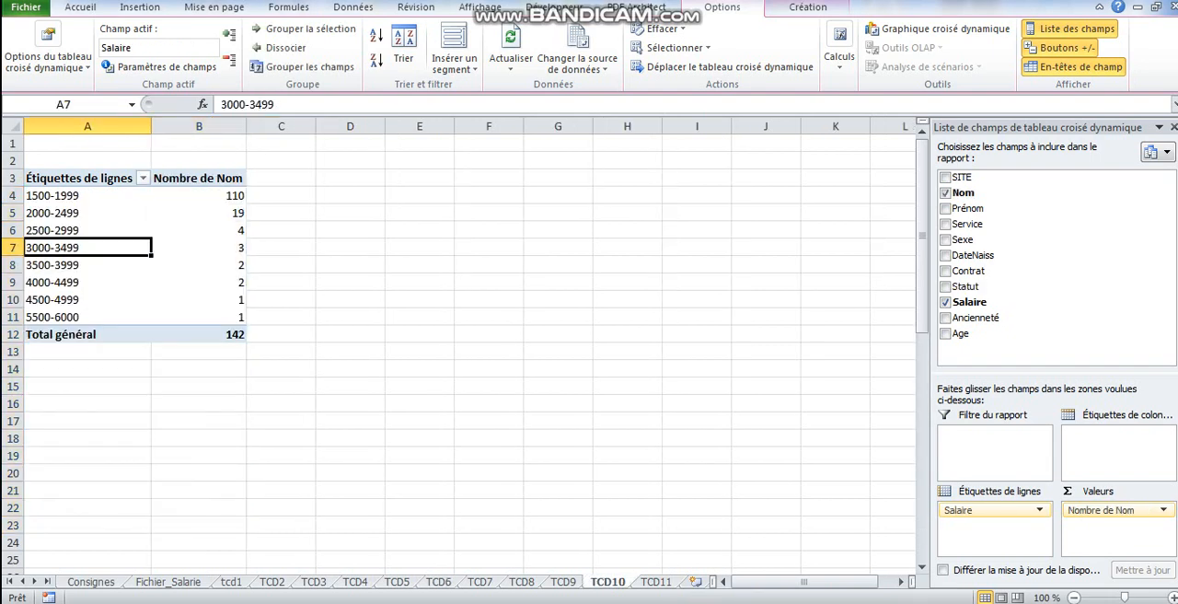
{"action": "right_click", "coordinate": [49, 246]}
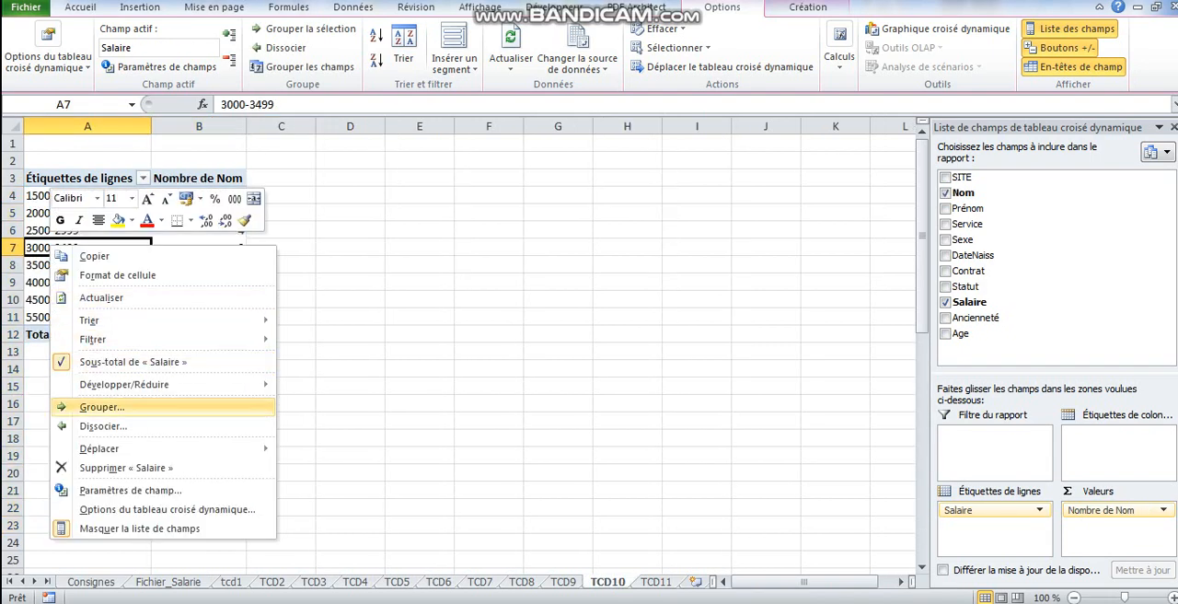
{"action": "left_click", "coordinate": [101, 406]}
{"action": "left_click", "coordinate": [145, 450]}
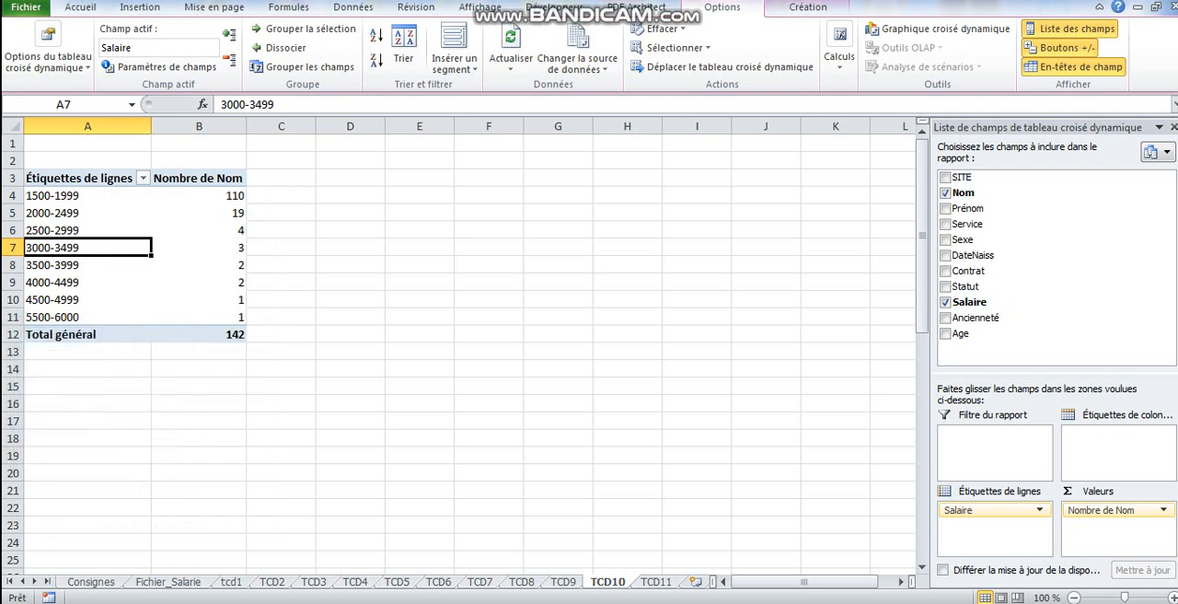
- Group the DateNaiss row labels of the TCD8 pivot table by Trimestres in addition to Années
{"action": "left_click", "coordinate": [522, 582]}
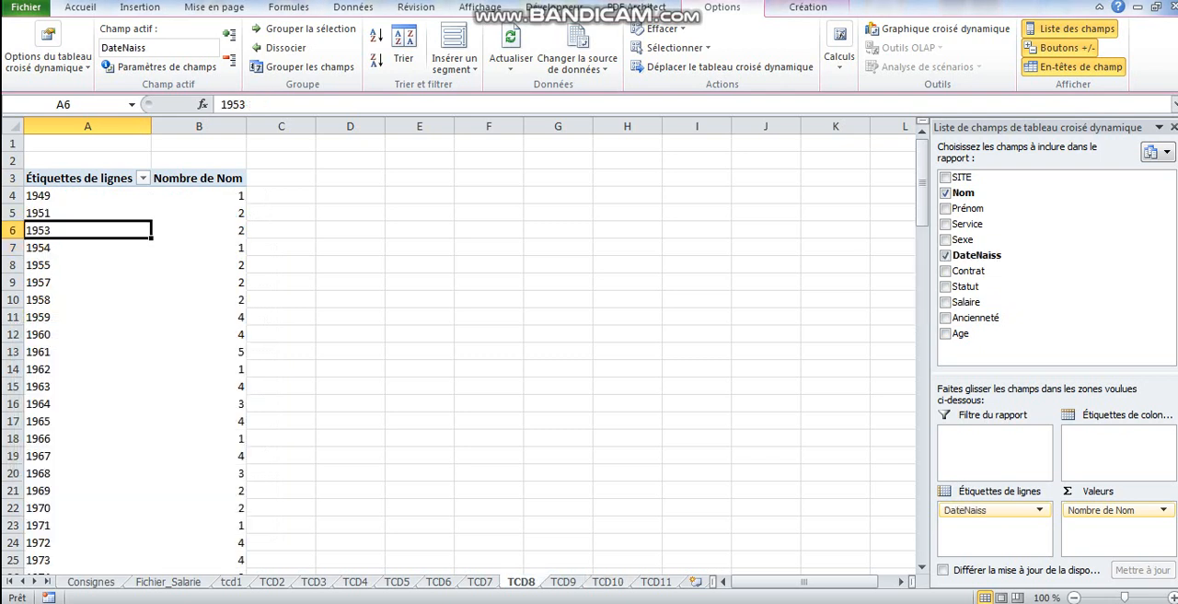
{"action": "left_click", "coordinate": [55, 317]}
{"action": "right_click", "coordinate": [55, 317]}
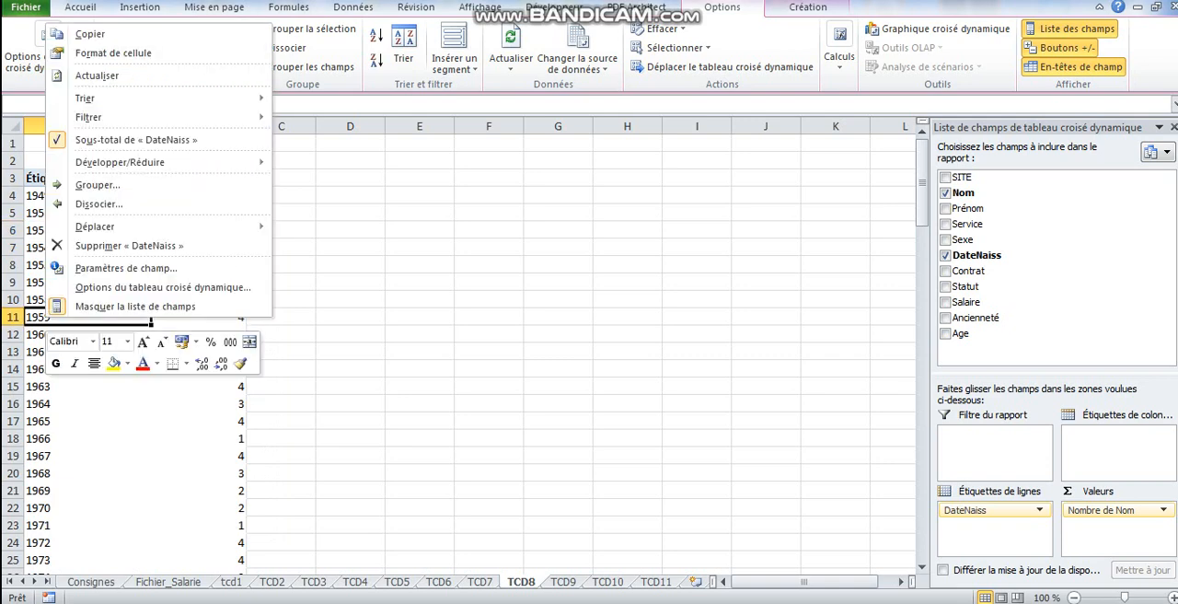
{"action": "left_click", "coordinate": [98, 184]}
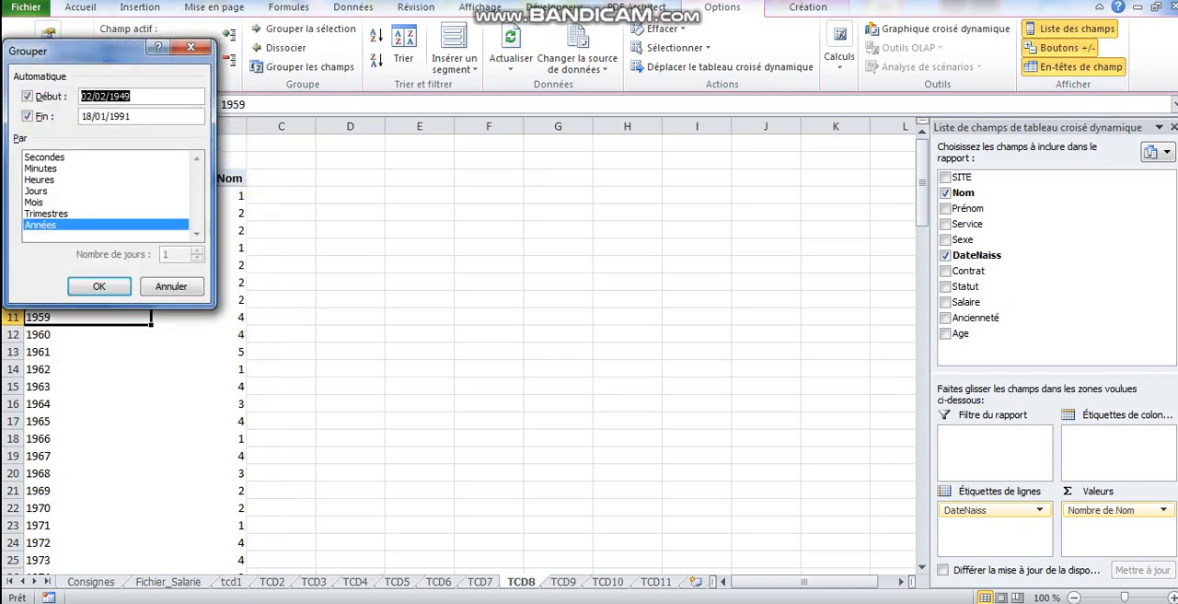
{"action": "left_click", "coordinate": [57, 214]}
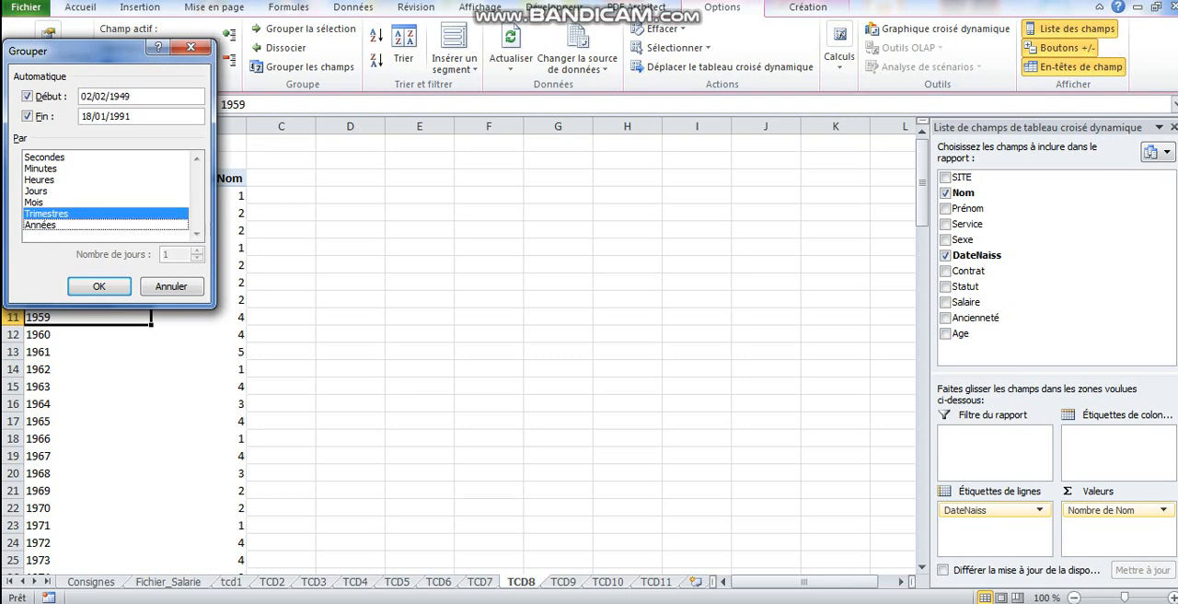
{"action": "key", "text": "Return"}
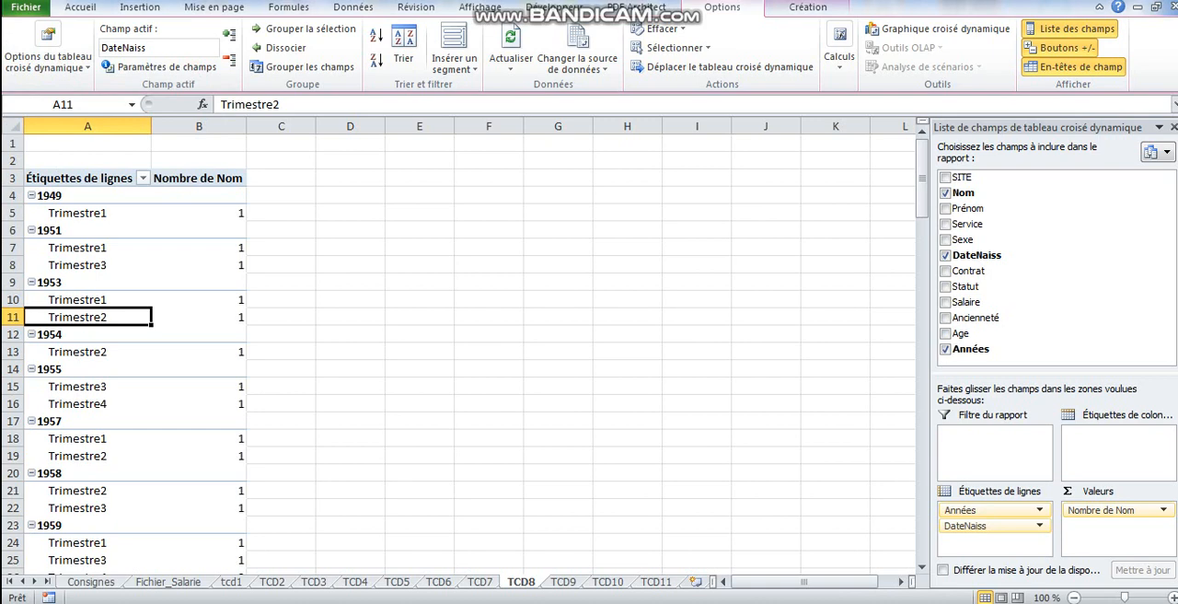
- Remove Trimestres from the DateNaiss grouping on TCD8, keeping only Années
{"action": "left_click", "coordinate": [75, 247]}
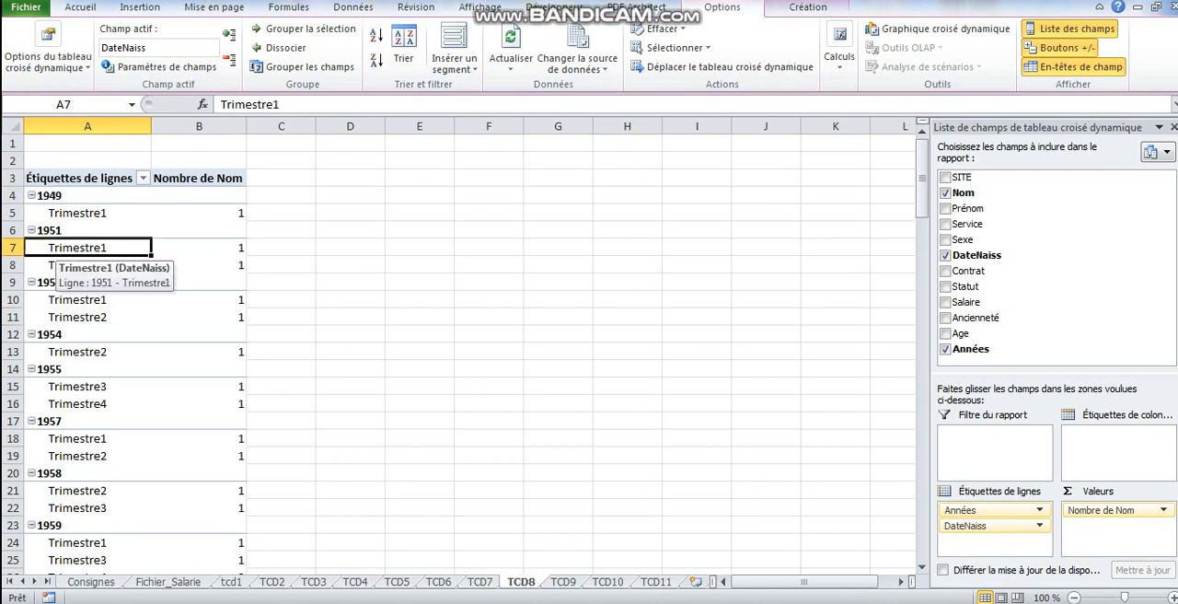
{"action": "right_click", "coordinate": [75, 248]}
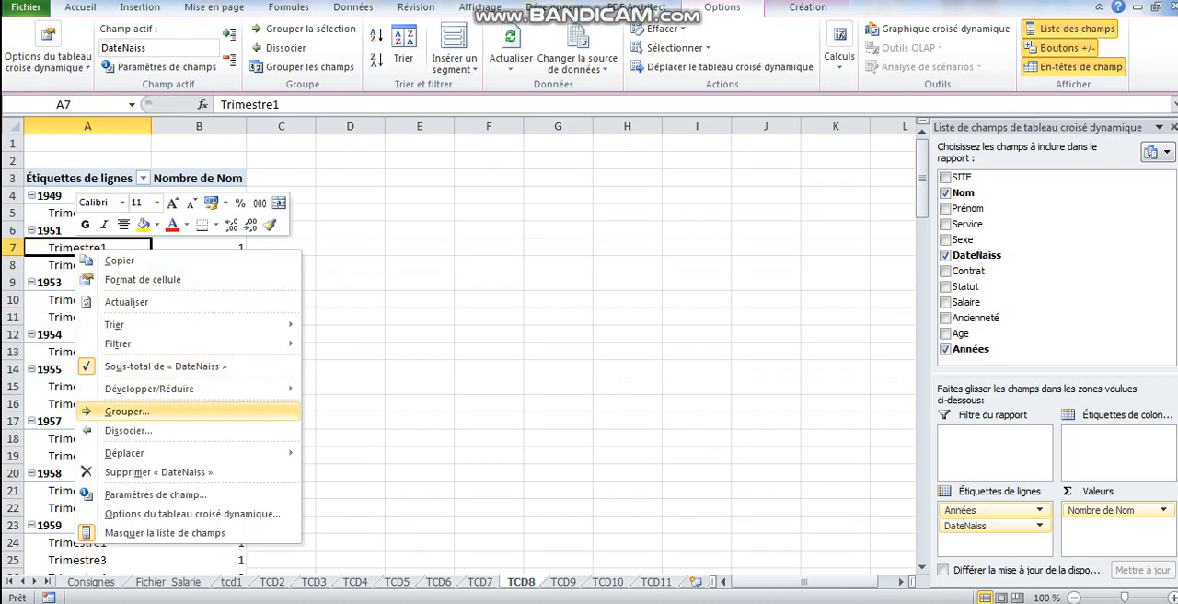
{"action": "left_click", "coordinate": [127, 411]}
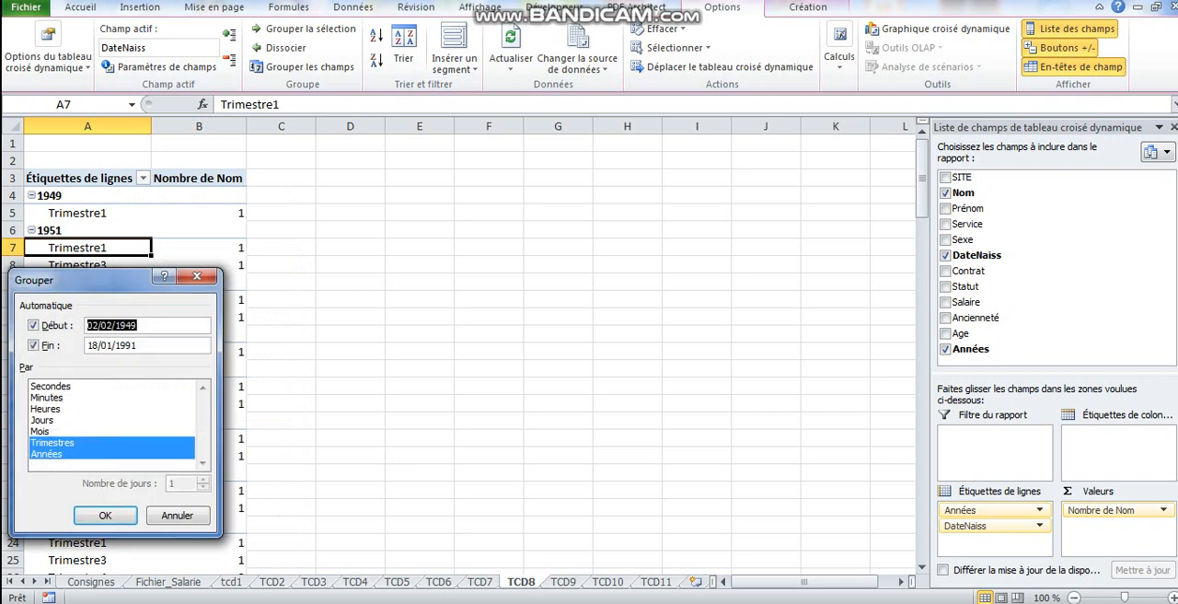
{"action": "left_click", "coordinate": [54, 442]}
{"action": "left_click", "coordinate": [105, 515]}
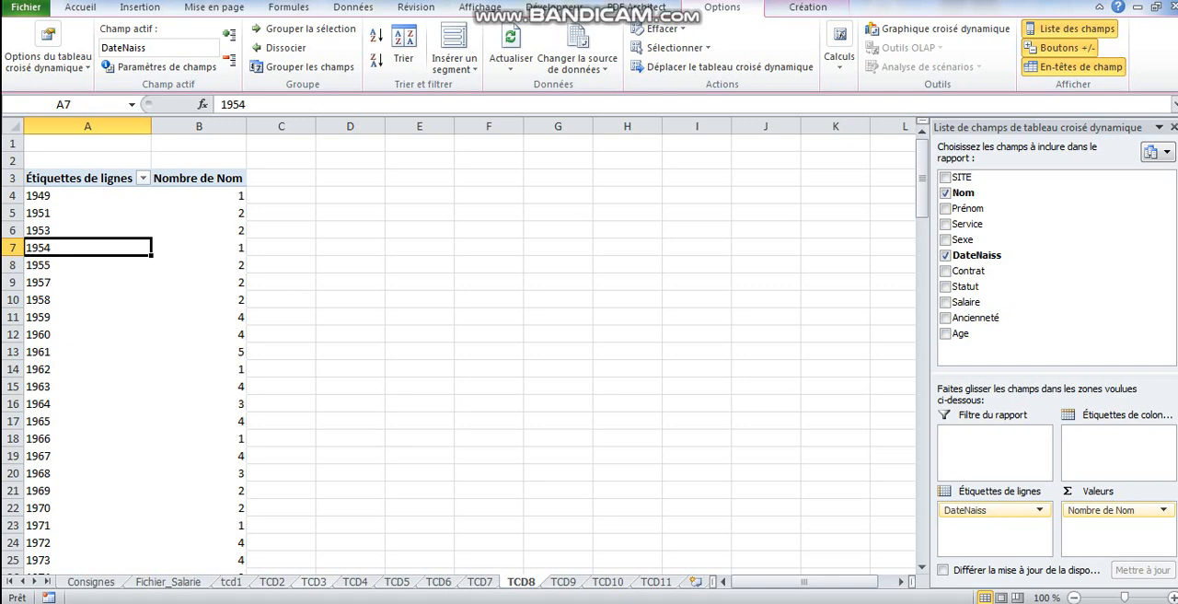
- Examine the summary function options for the Max de Salaire3 values on sheet TCD7 without changing them
{"action": "key", "text": "ctrl+Page_Up"}
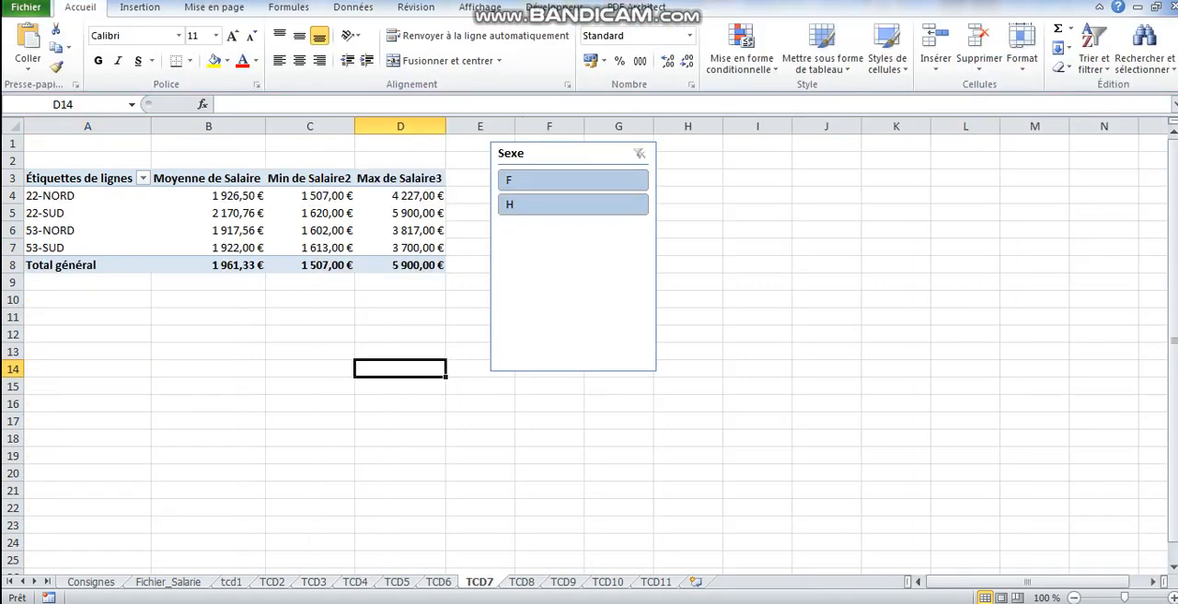
{"action": "left_click", "coordinate": [310, 230]}
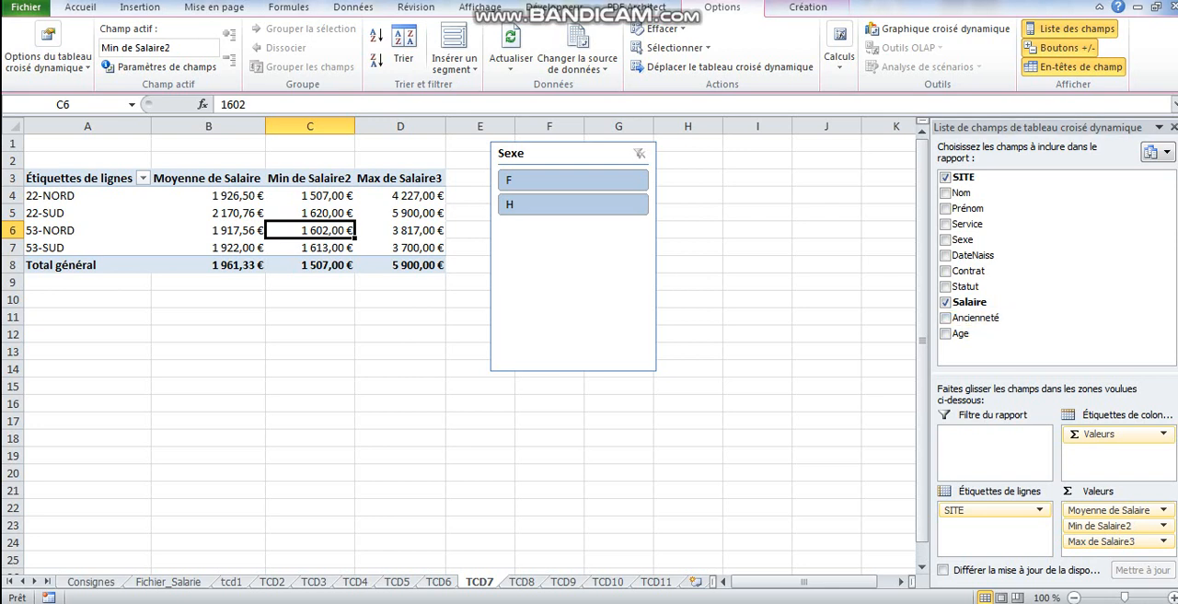
{"action": "right_click", "coordinate": [411, 230]}
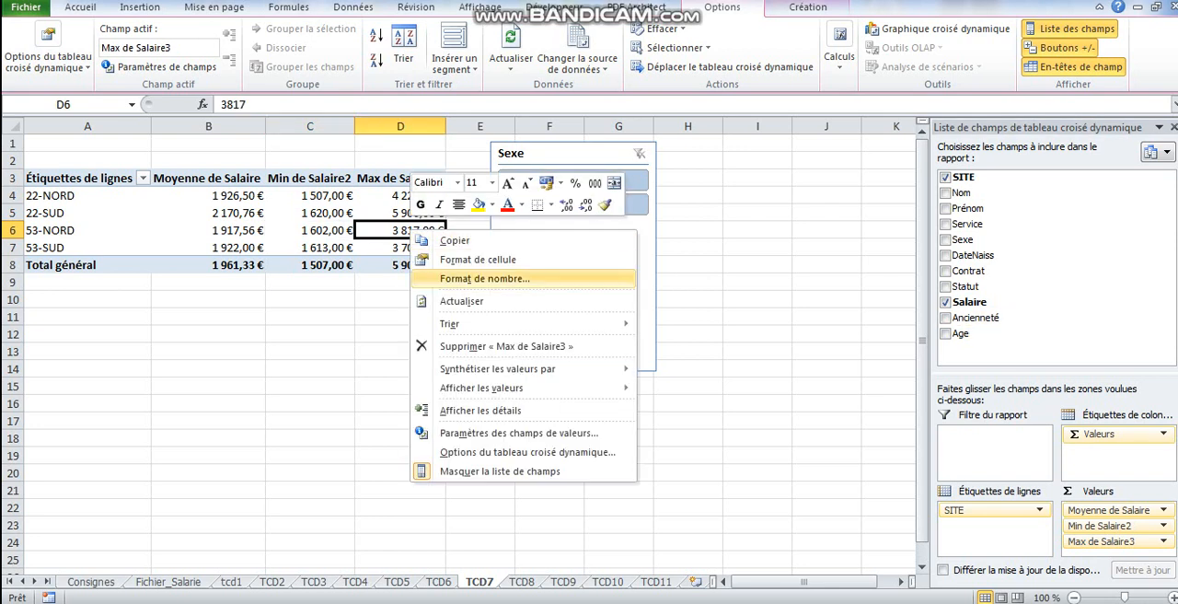
{"action": "mouse_move", "coordinate": [497, 368]}
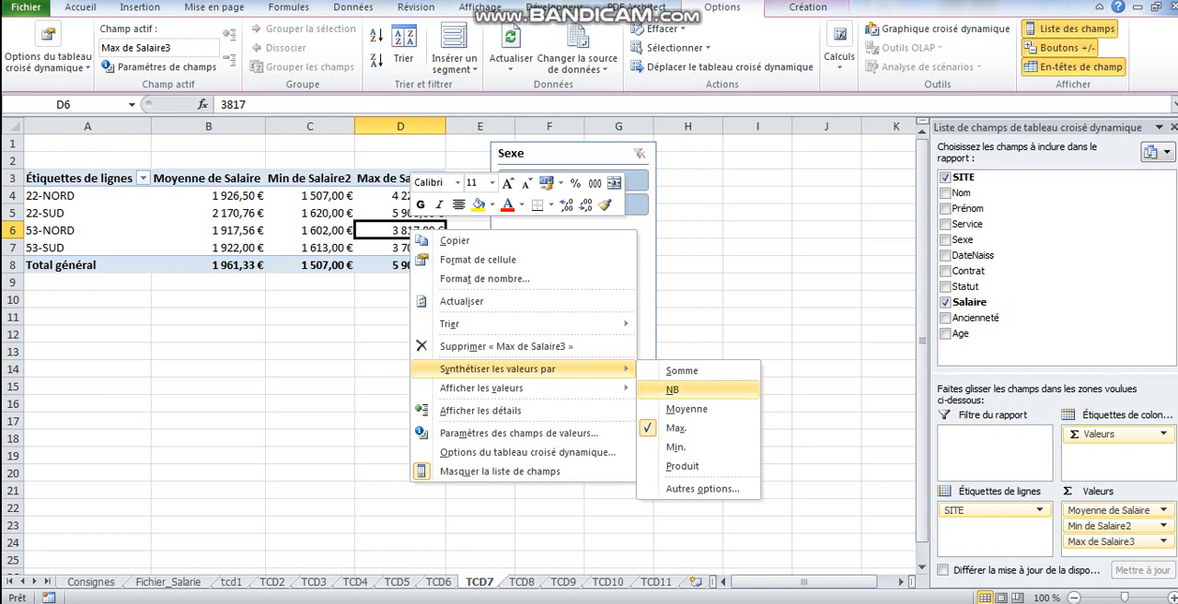
{"action": "key", "text": "Escape"}
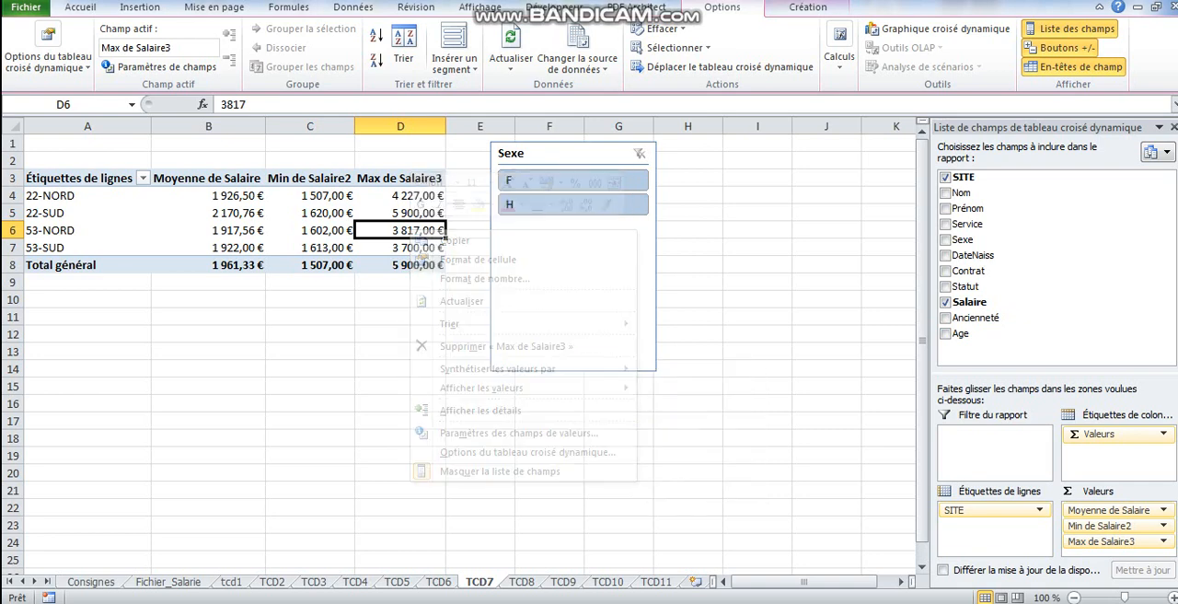
- Go back through the earlier pivot sheets to TCD4 and examine the Afficher les valeurs options for Nombre de Nom
{"action": "key", "text": "ctrl+Page_Up"}
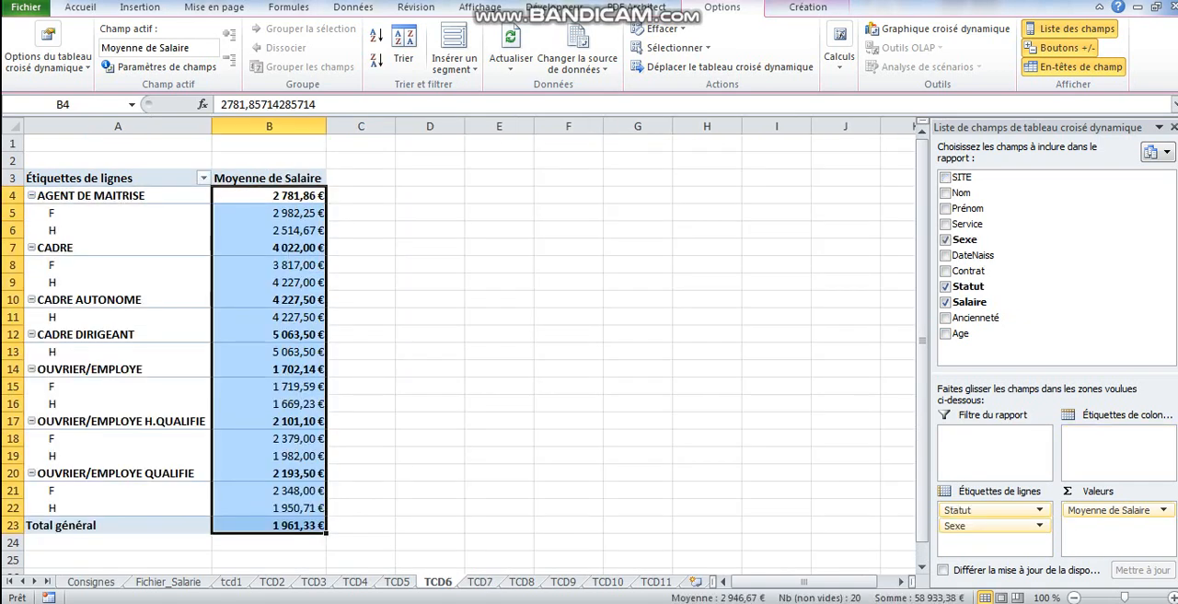
{"action": "key", "text": "ctrl+Page_Up"}
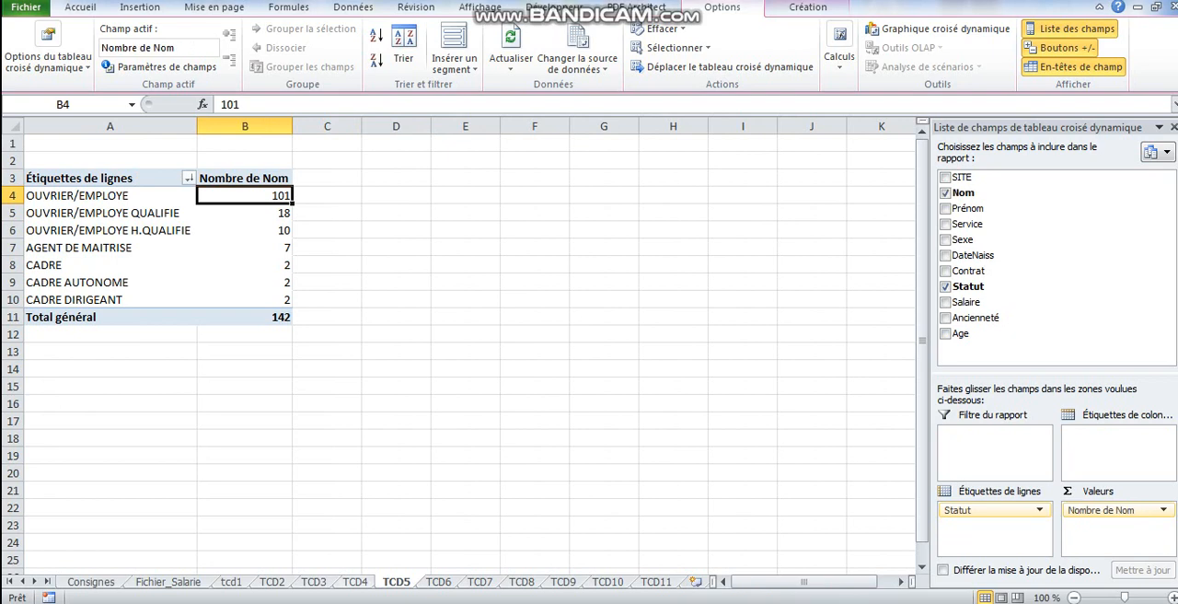
{"action": "key", "text": "ctrl+Page_Up"}
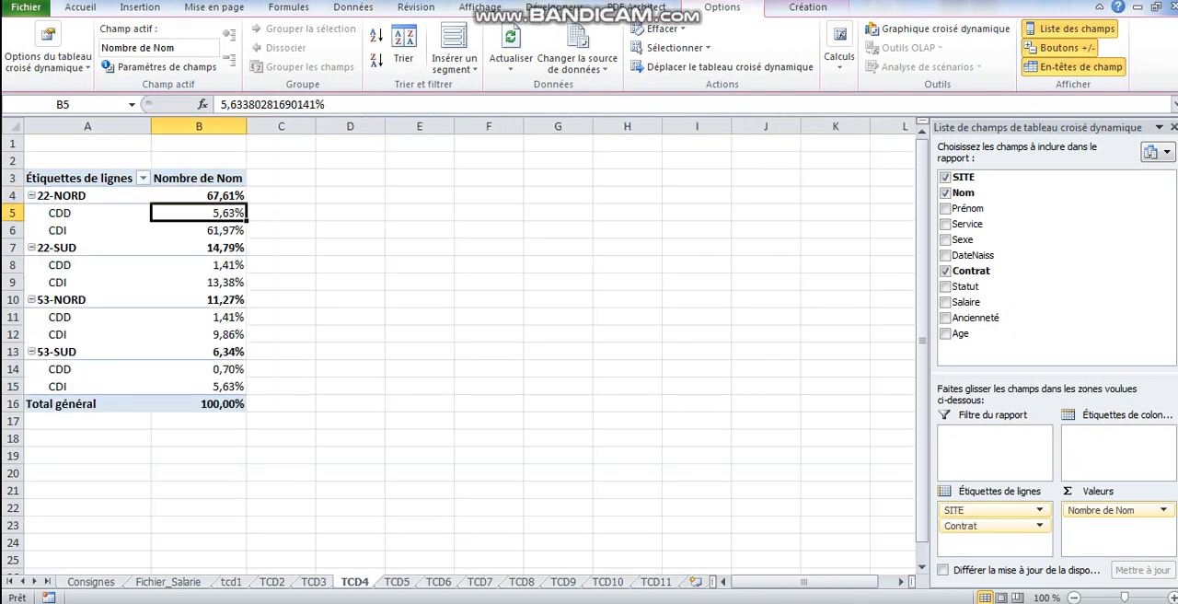
{"action": "right_click", "coordinate": [218, 216]}
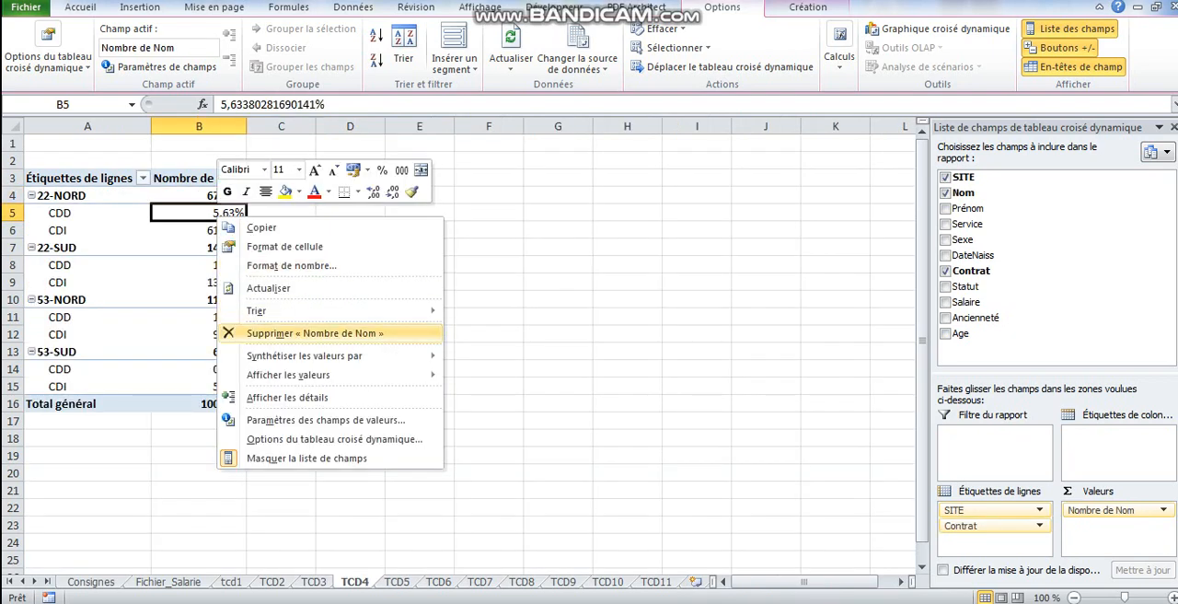
{"action": "mouse_move", "coordinate": [331, 374]}
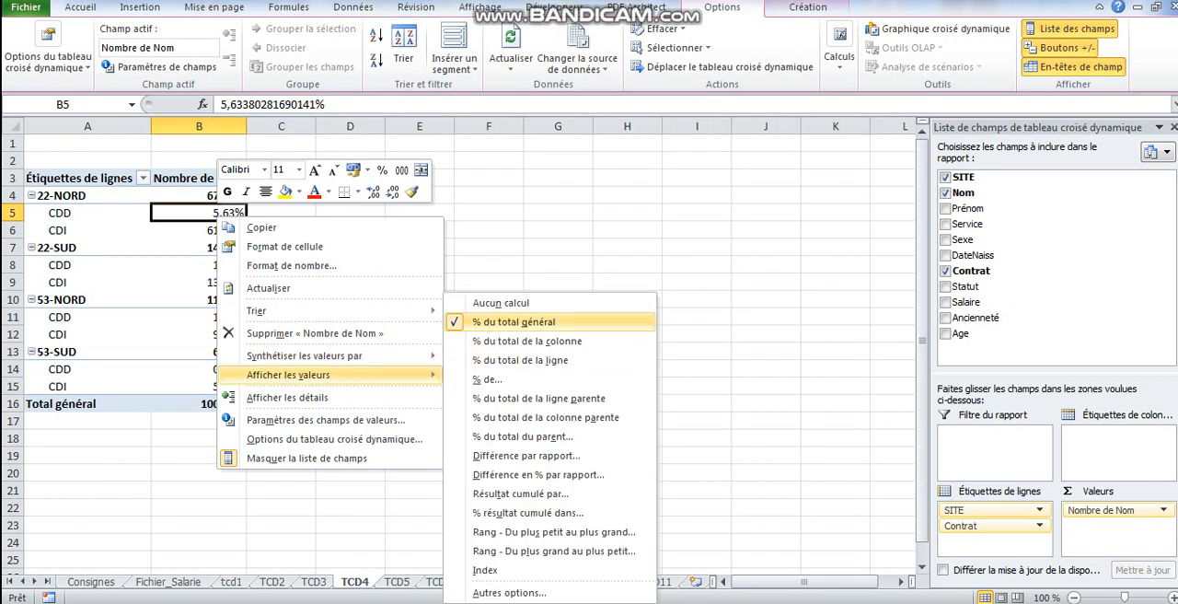
{"action": "key", "text": "Escape"}
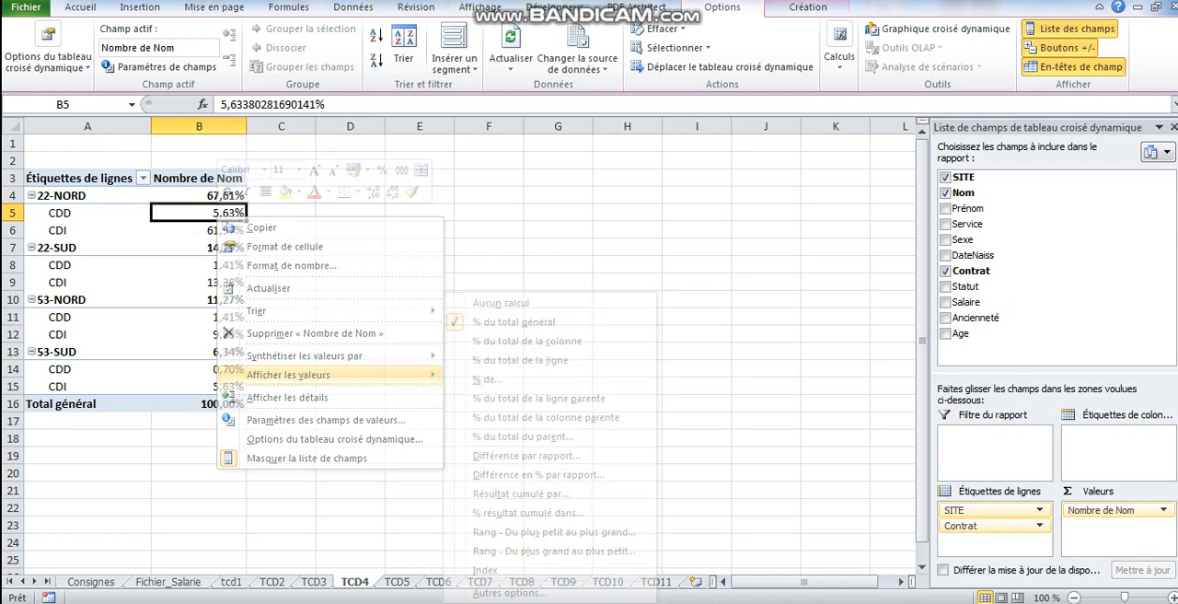